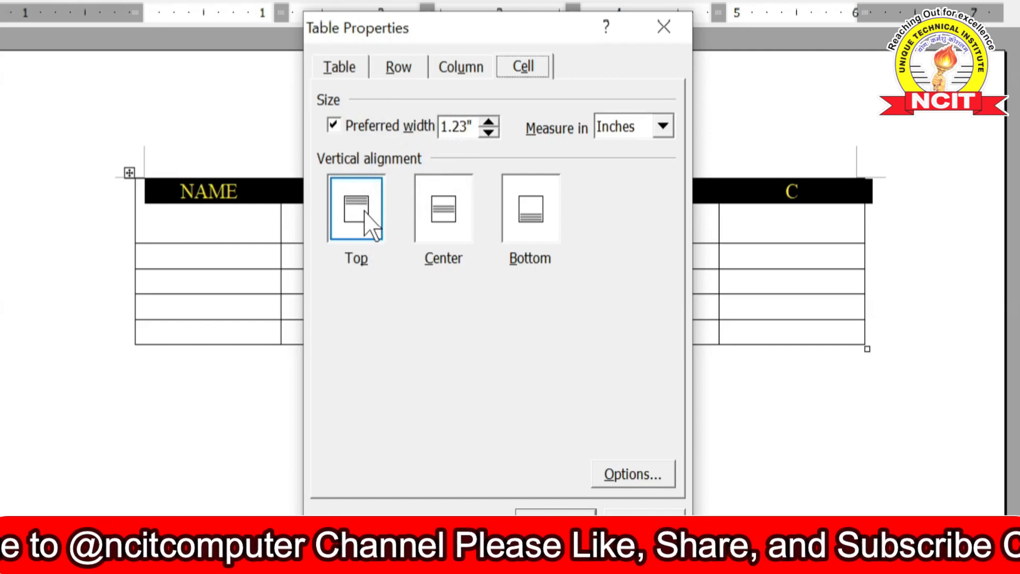
Set the vertical alignment of the table's heading row cells to Center
left_click(446, 221)
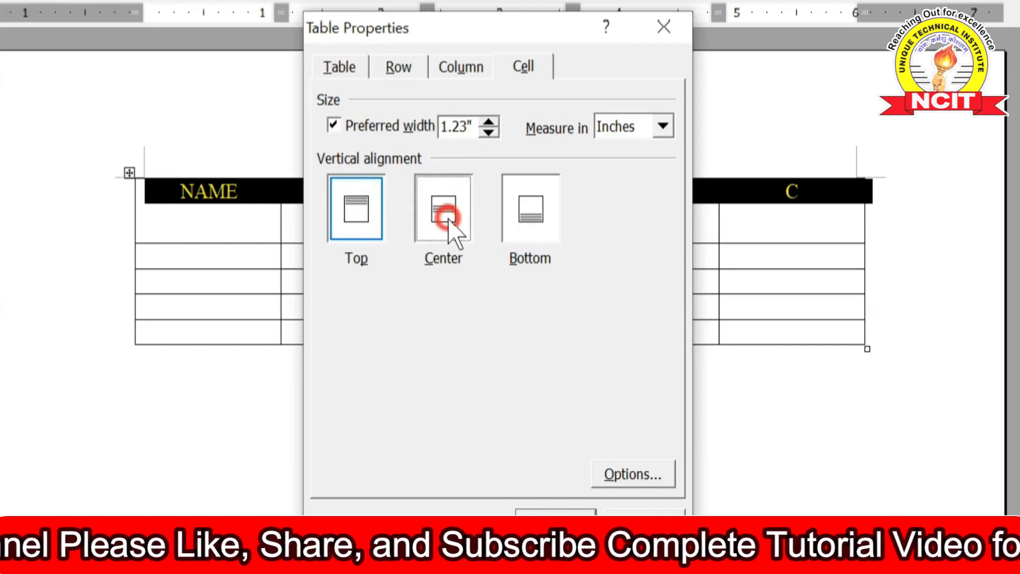
left_click(357, 208)
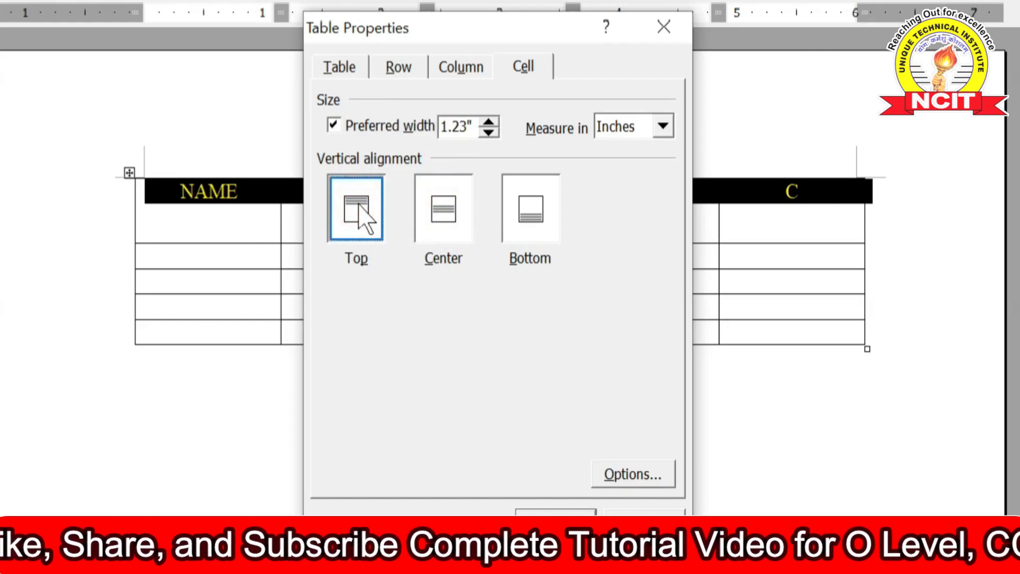
left_click(445, 212)
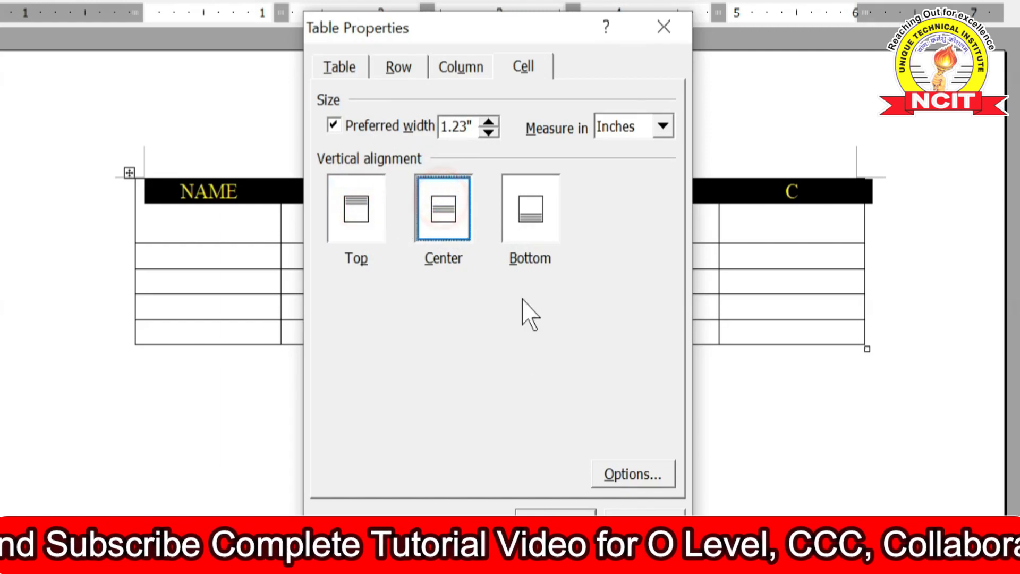
left_click(558, 513)
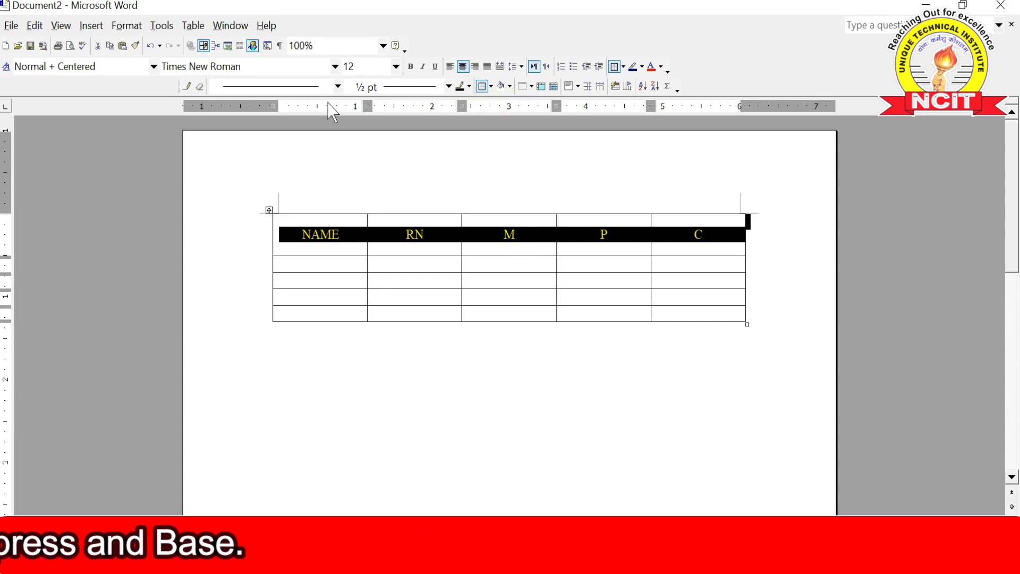
Change the heading row cells' vertical alignment to Bottom in the table properties
left_click(193, 25)
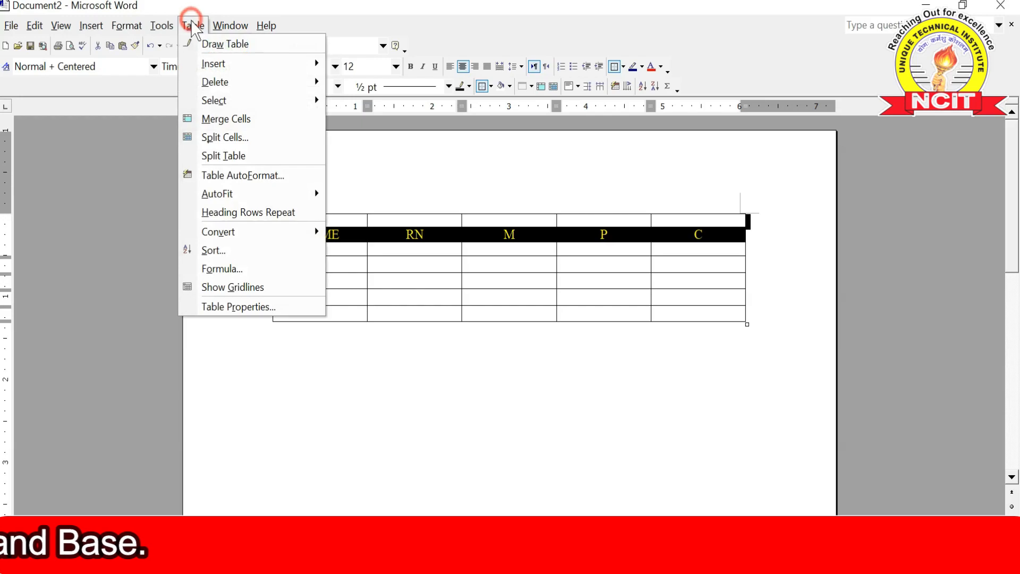
left_click(239, 306)
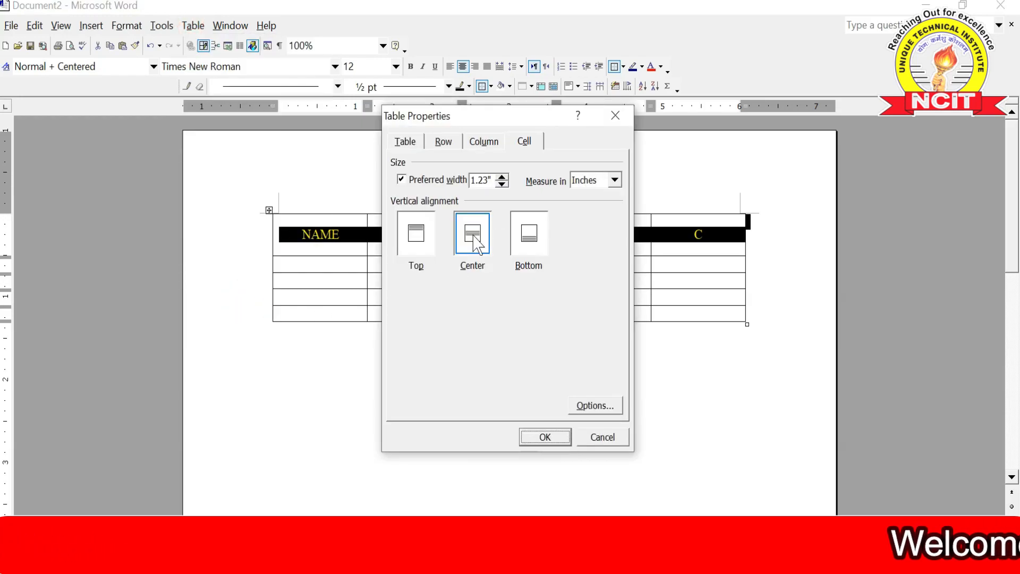
left_click(536, 243)
left_click(549, 435)
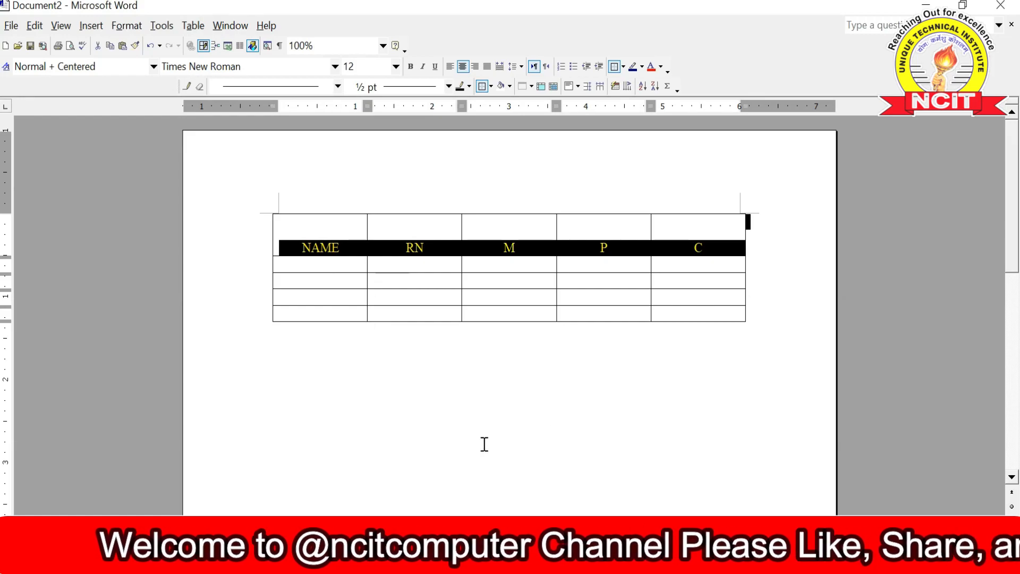
Align the heading row's text vertically to Center through the table properties and deselect the row
left_click(193, 25)
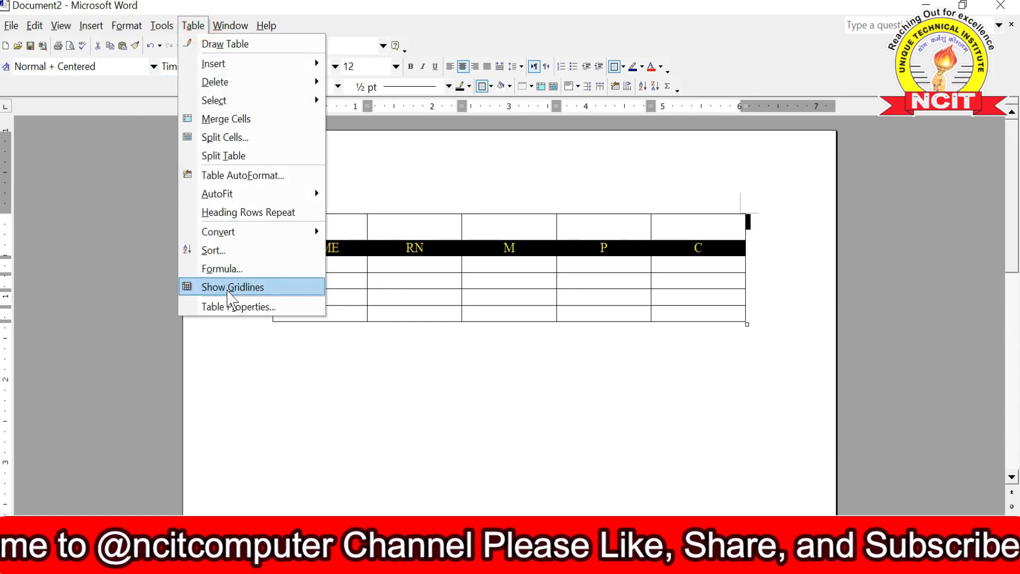
left_click(234, 306)
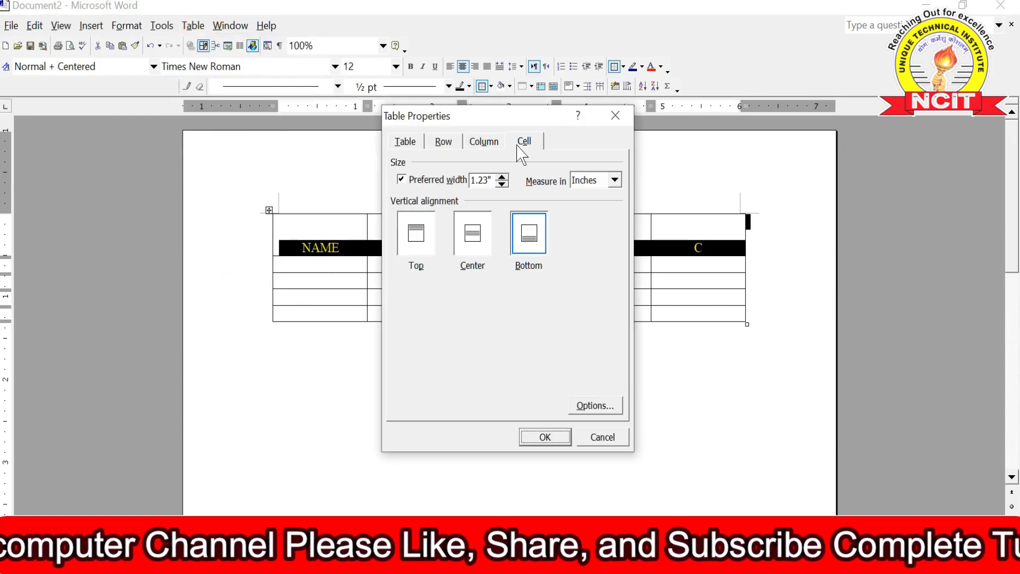
left_click(479, 244)
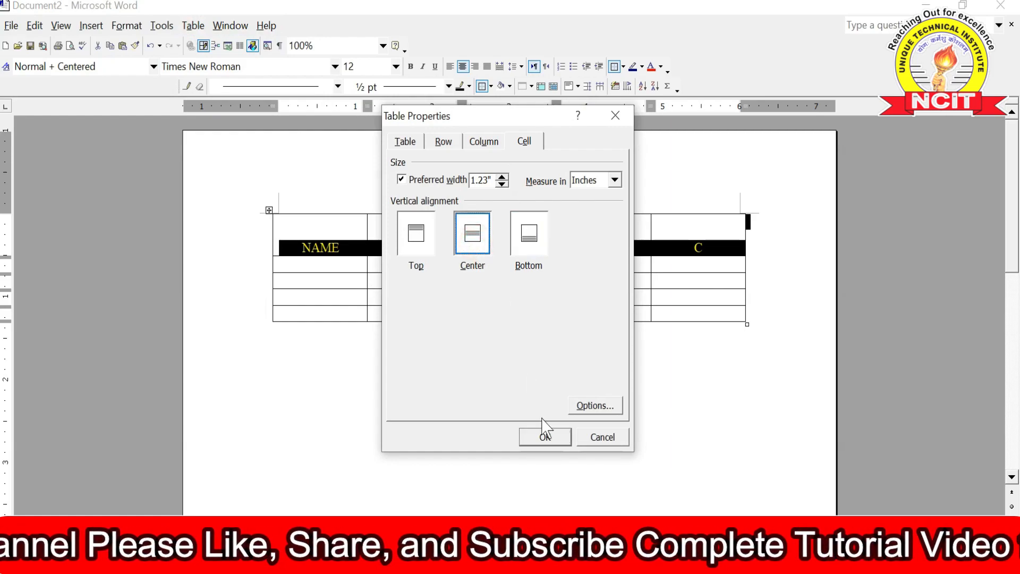
left_click(545, 436)
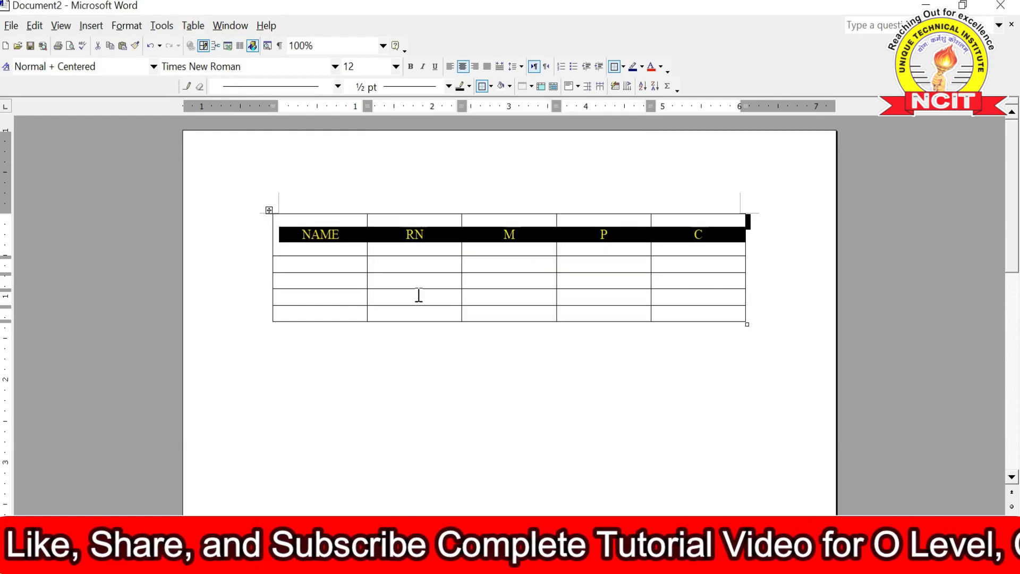
left_click(418, 295)
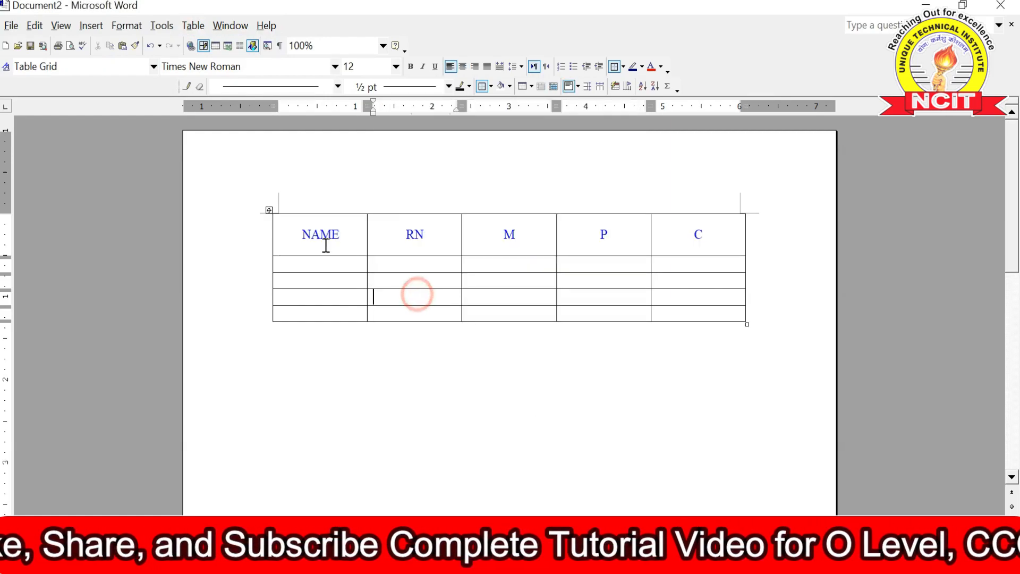
left_click(298, 232)
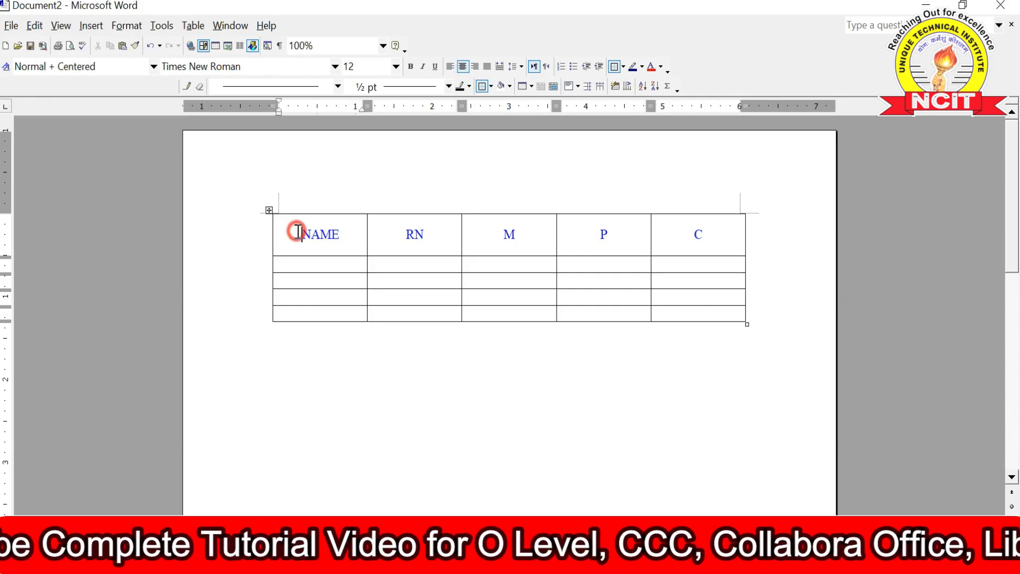
left_click(425, 241)
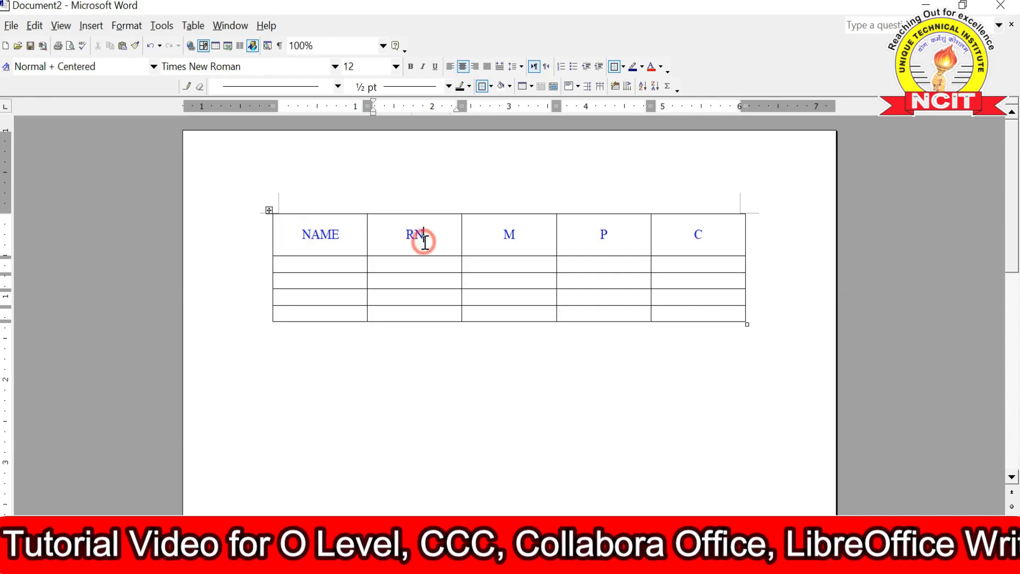
left_click(423, 264)
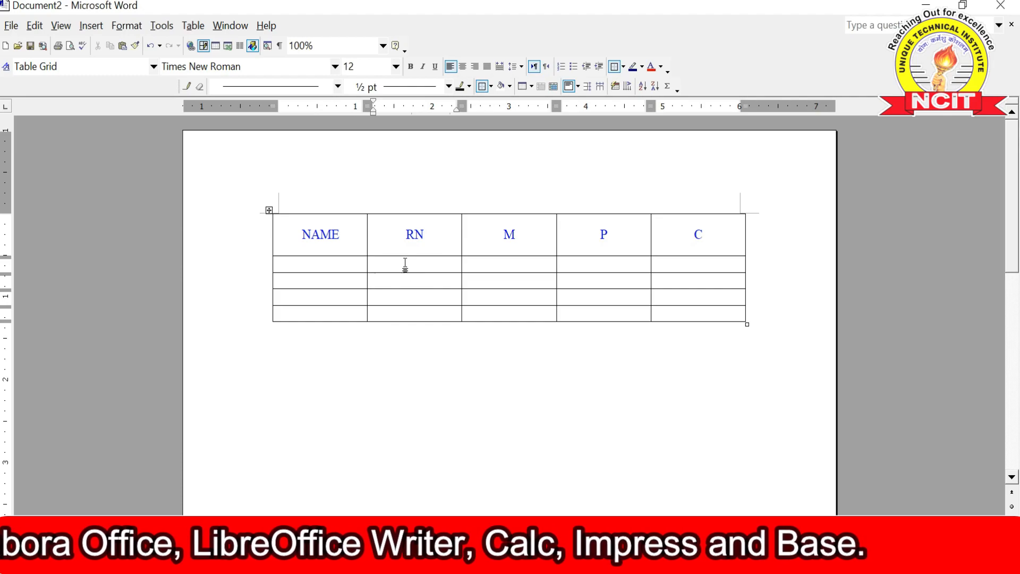
Set the preferred width of the whole RN column to 0.5 inches in the table properties
left_click_drag(397, 231, 399, 315)
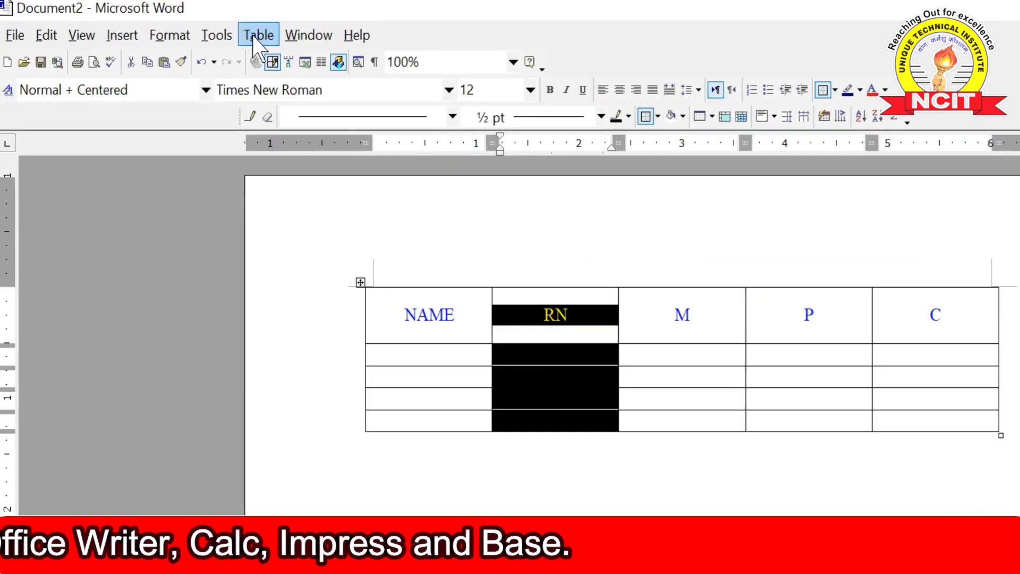
left_click(193, 26)
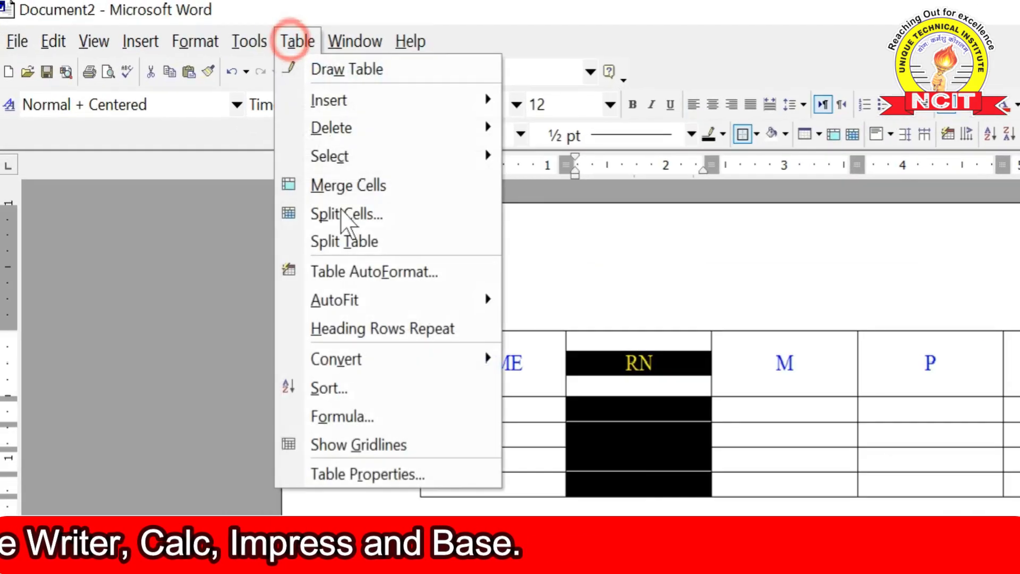
left_click(372, 472)
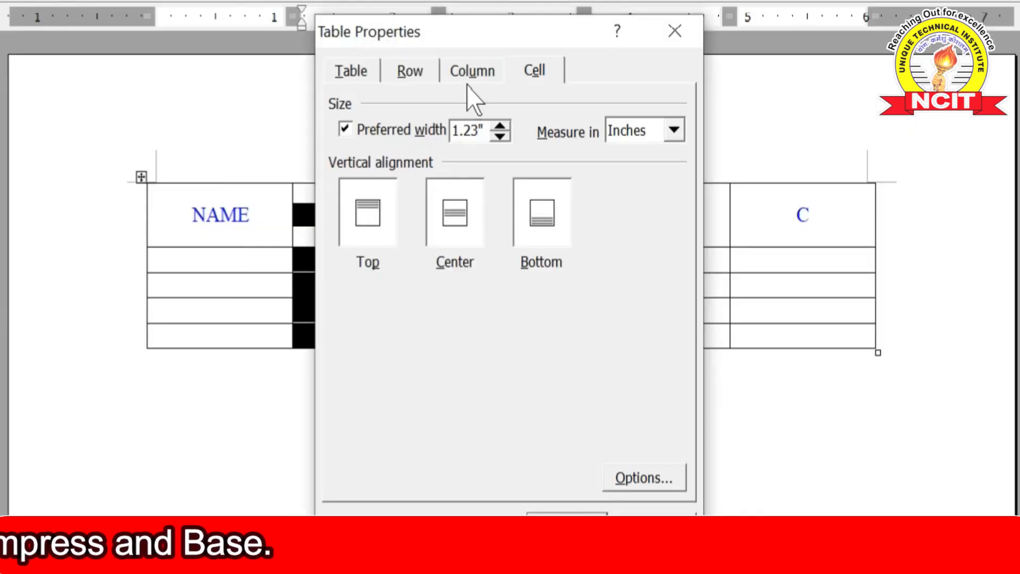
left_click(468, 75)
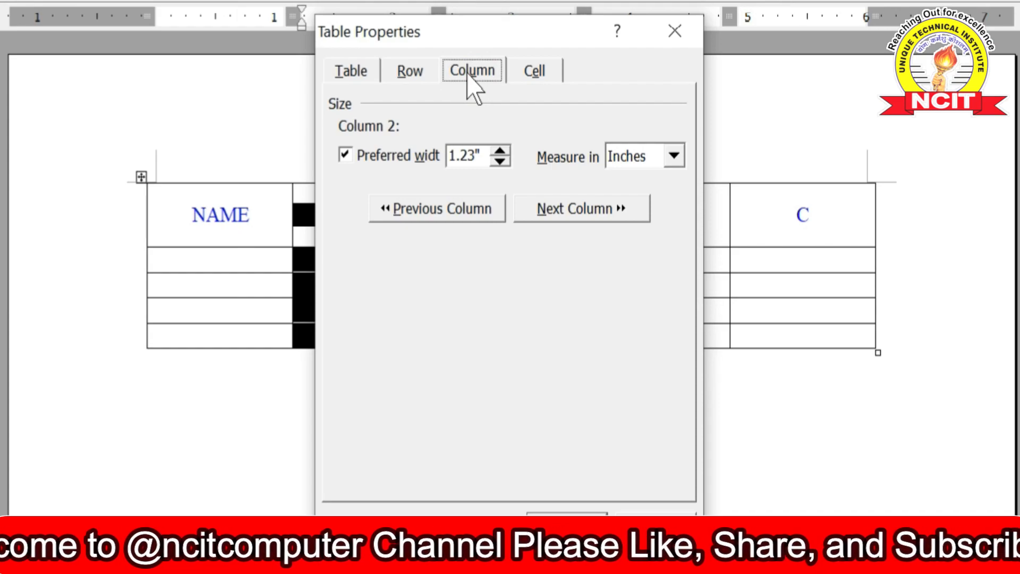
left_click(468, 75)
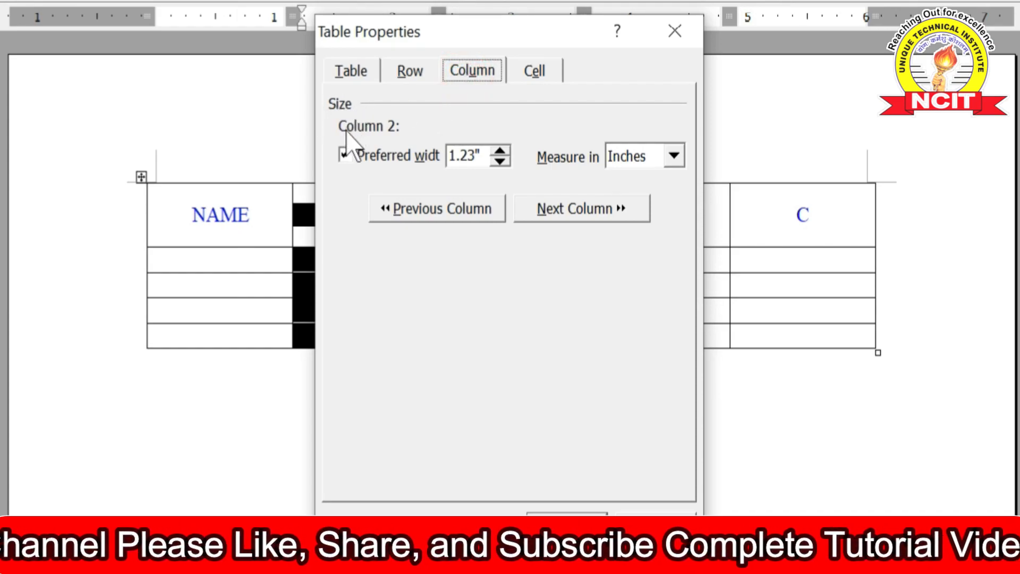
left_click_drag(457, 37, 712, 63)
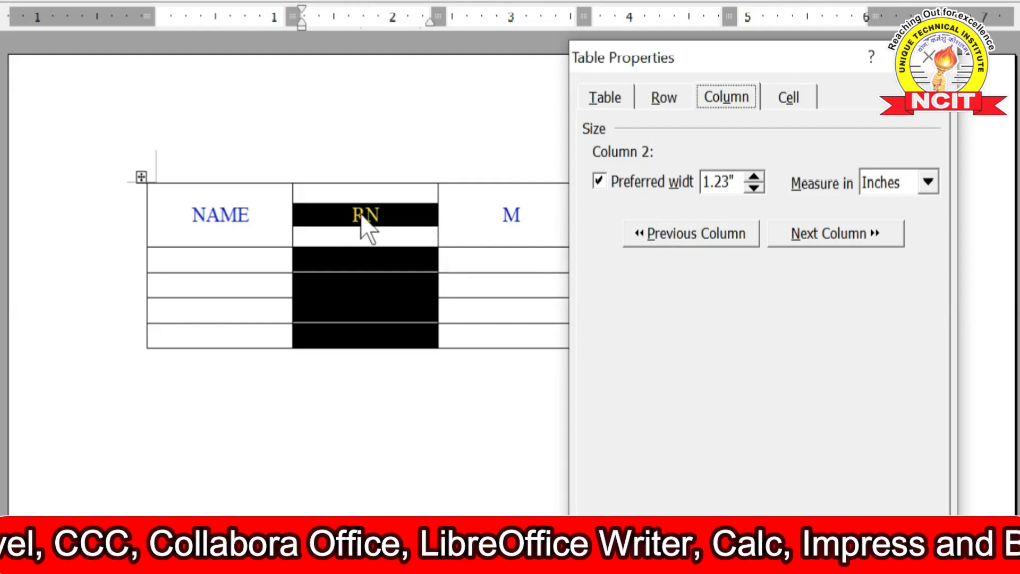
left_click(753, 189)
left_click(752, 189)
left_click(752, 189)
left_click(752, 189)
left_click(753, 189)
left_click(752, 188)
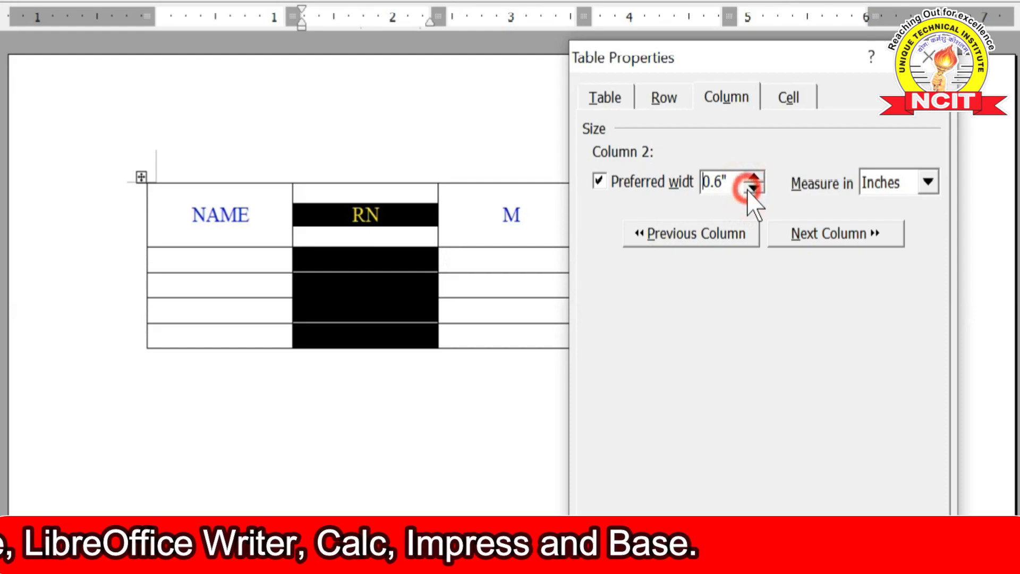
left_click(752, 188)
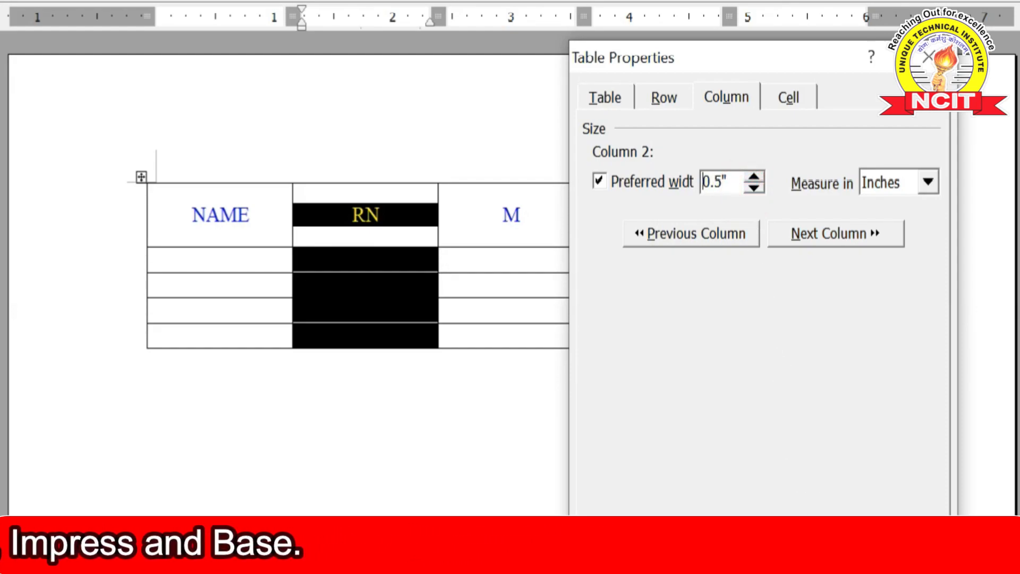
left_click(818, 544)
left_click(439, 260)
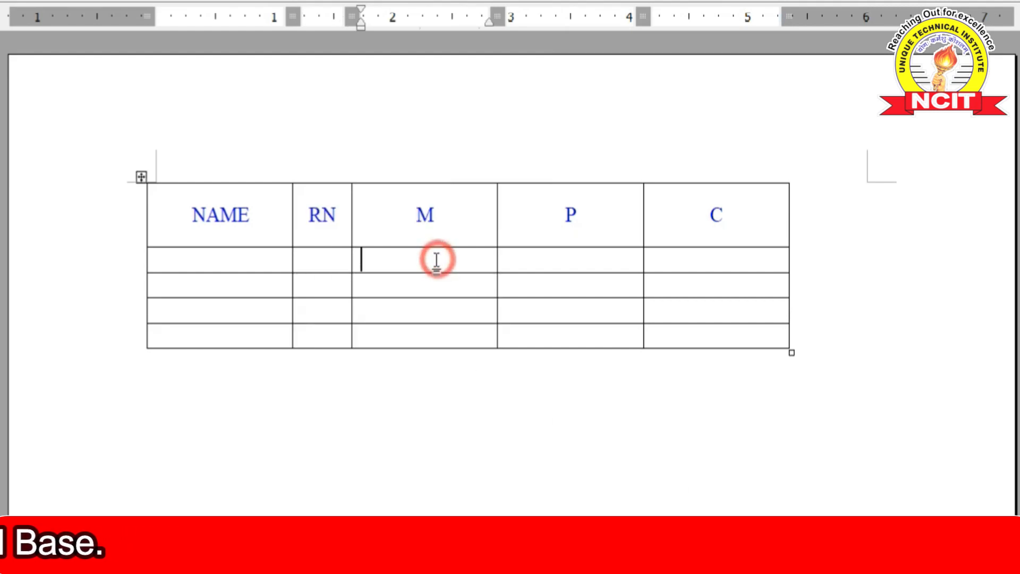
left_click(271, 242)
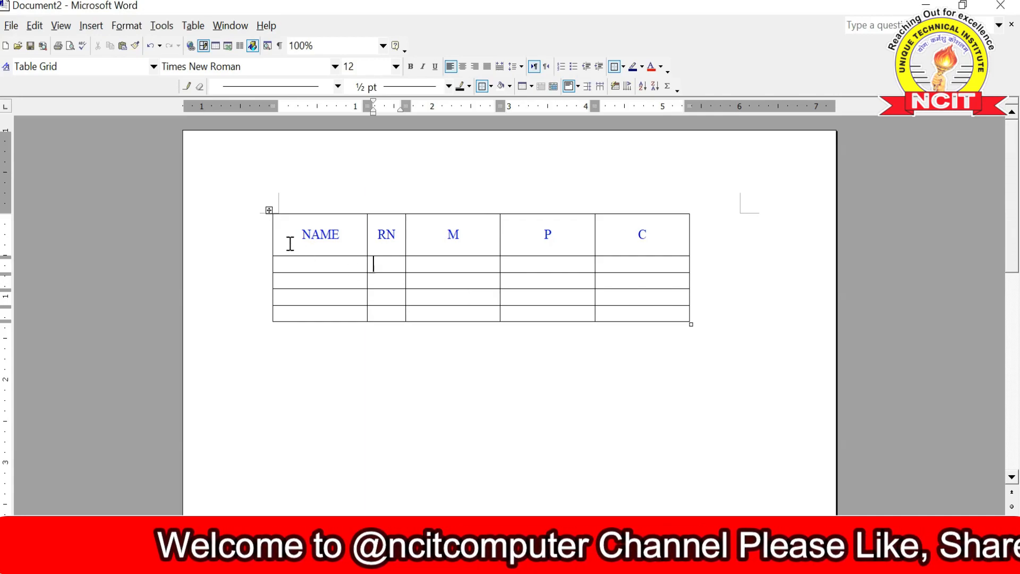
left_click(245, 234)
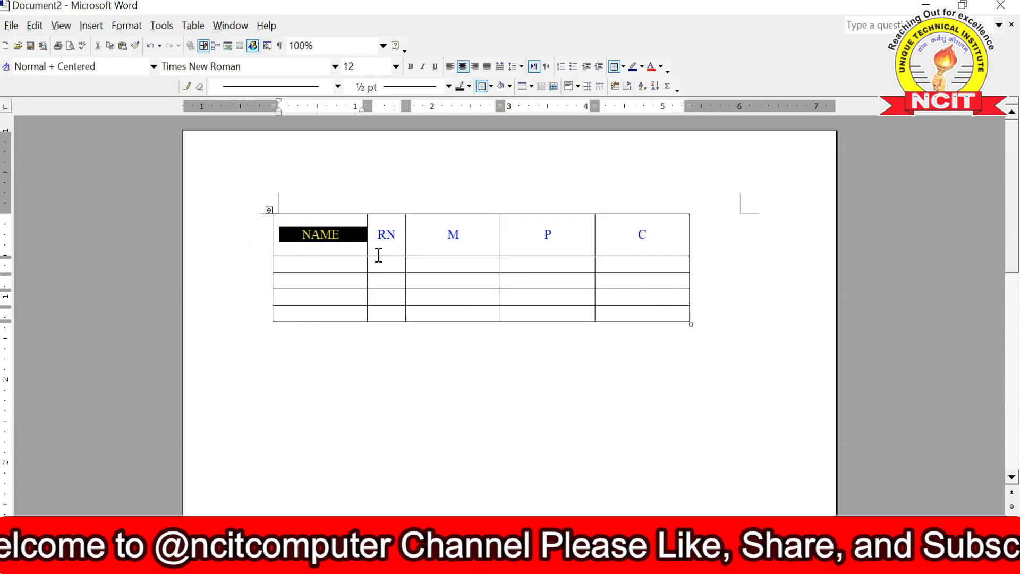
left_click(384, 251)
left_click(285, 239)
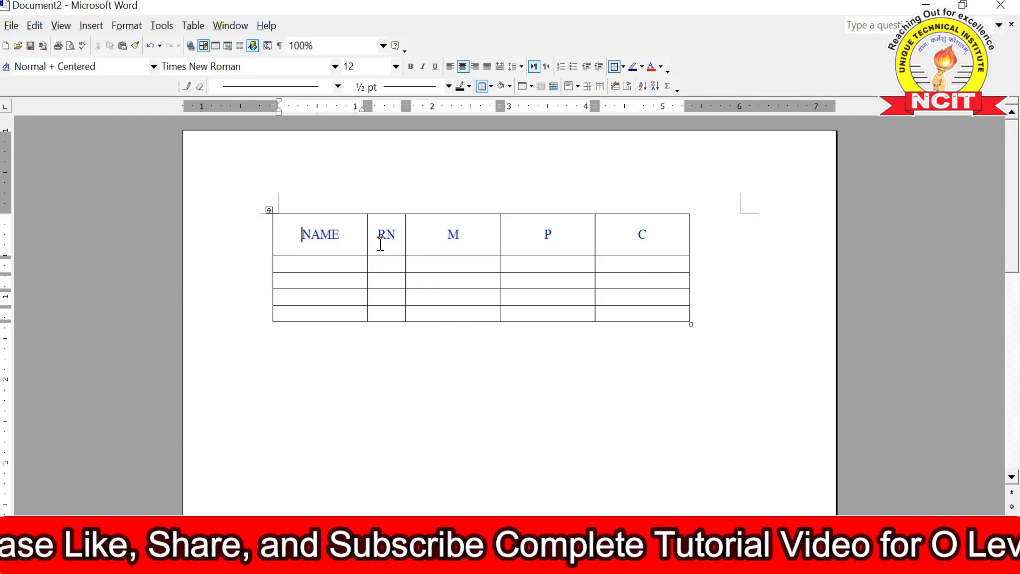
Generate sample paragraphs below the table with =RAND(10,10)
left_click(291, 355)
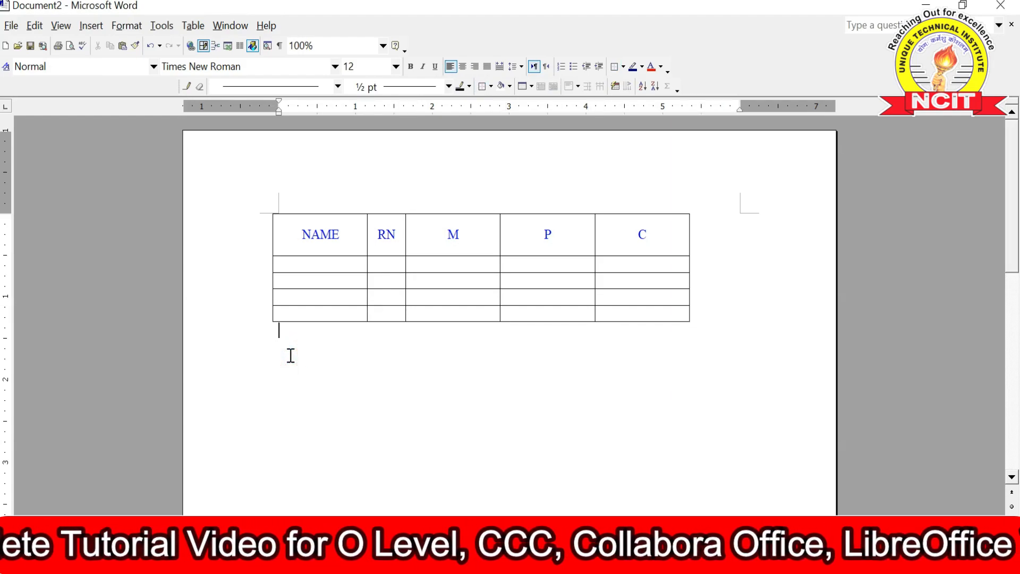
type("=RAND(10,10")
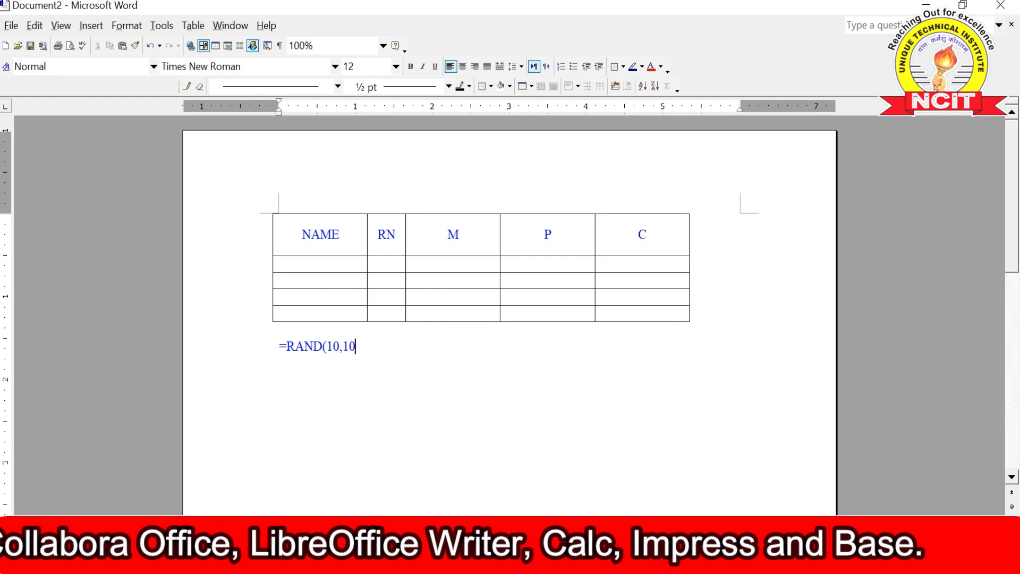
key("Return")
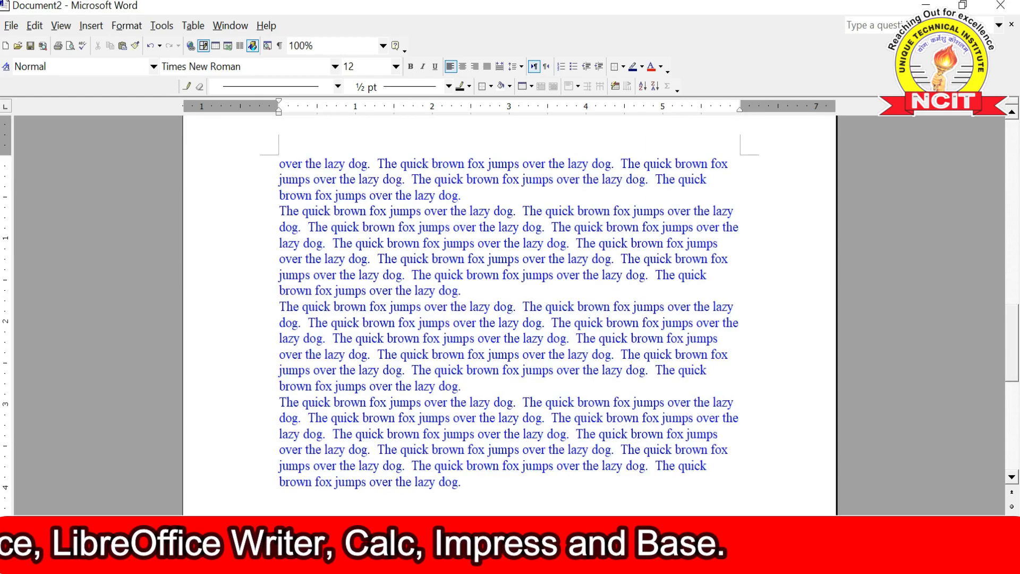
Select the entire table and AutoFit its columns to their contents
scroll(73, 380, "up", 15)
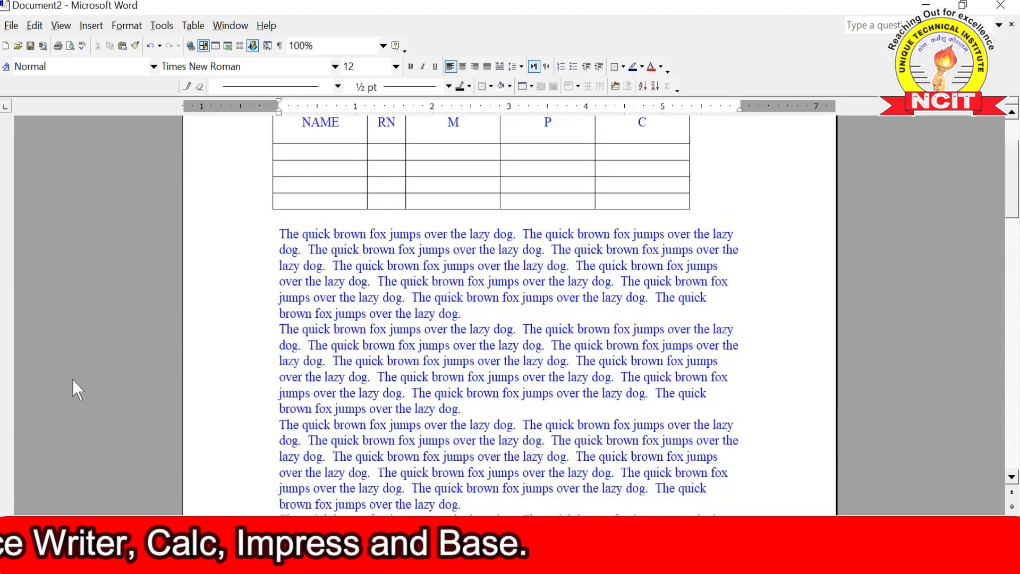
scroll(308, 181, "up", 2)
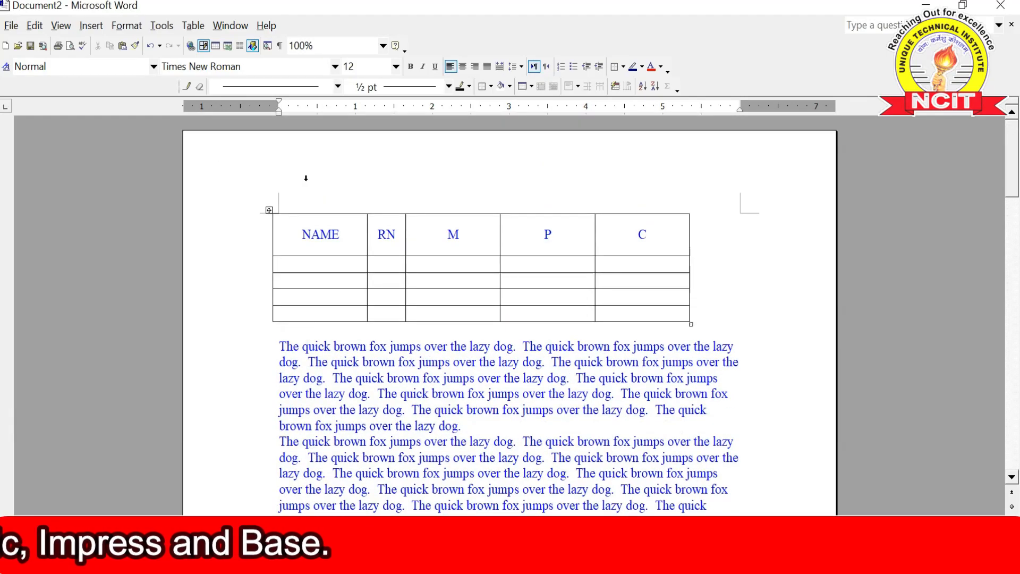
left_click(269, 210)
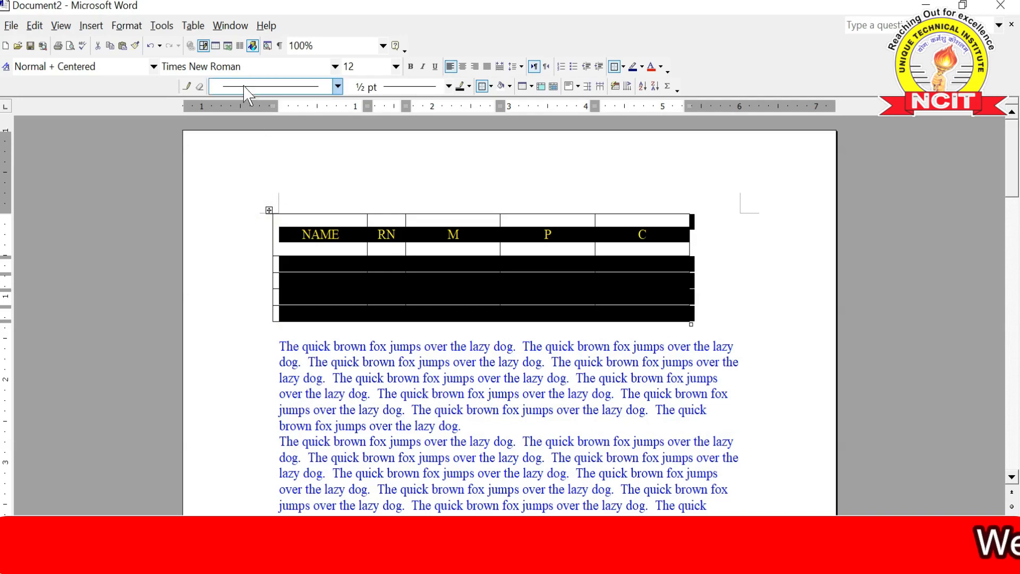
left_click(193, 25)
mouse_move(240, 194)
left_click(378, 201)
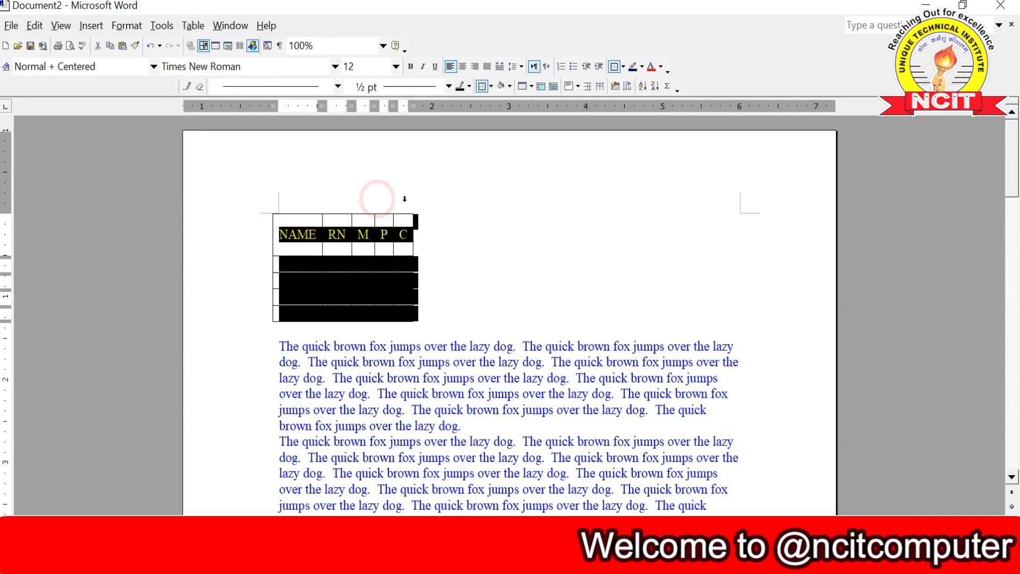
left_click(439, 280)
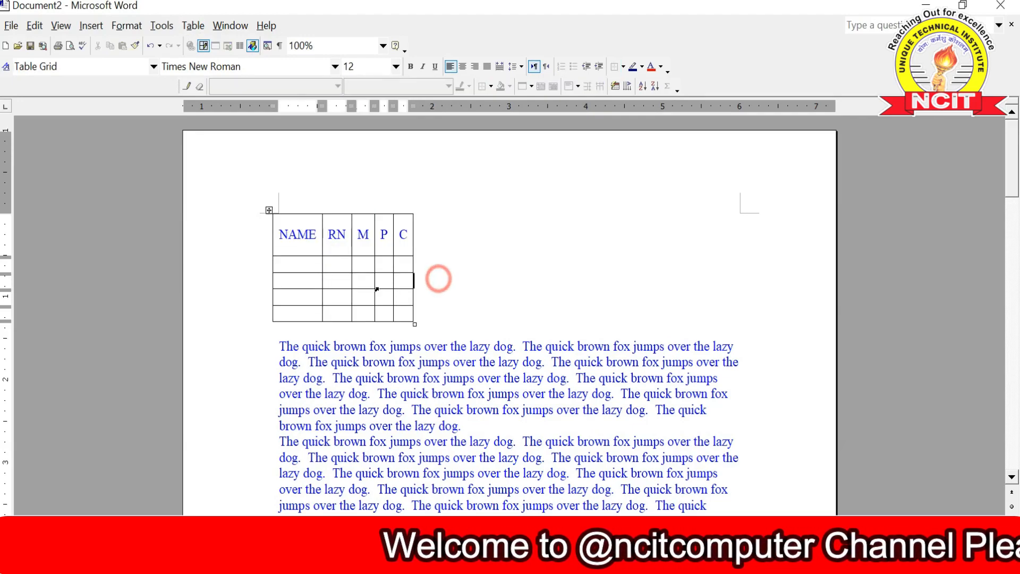
Fill the first row under the headings with a student's full name, RN 1 and marks M 33, P 55, C 66
left_click(297, 265)
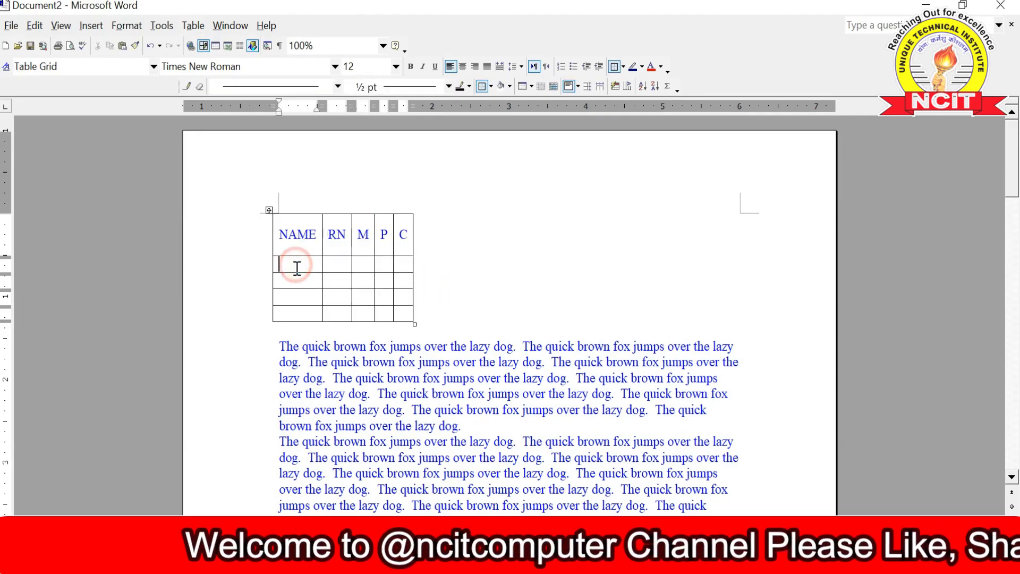
type("AJAY KUMAR")
key("Tab")
type("1")
key("Tab")
type("33")
key("Tab")
type("55")
key("Tab")
type("66")
key("Tab")
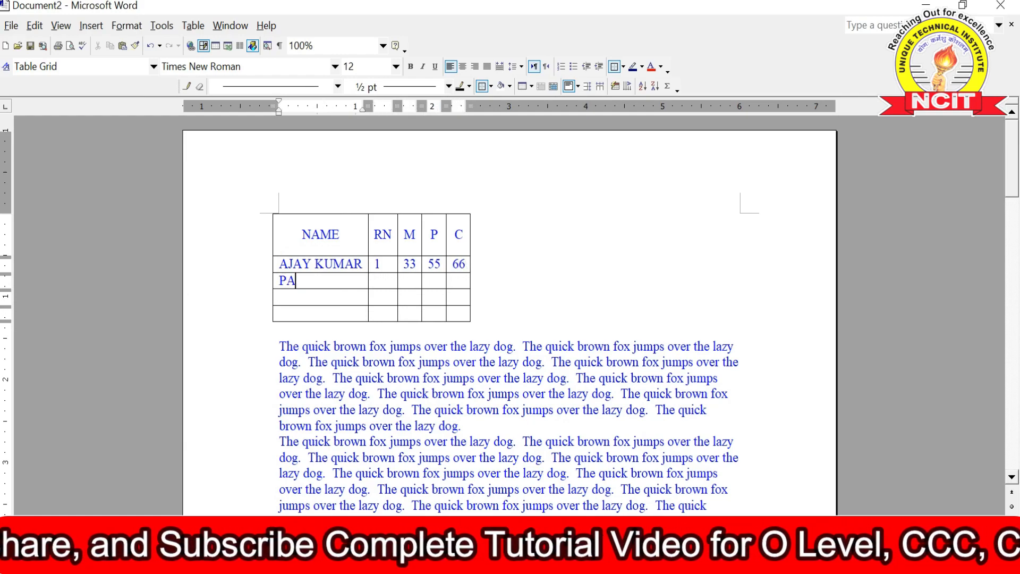
Fill the second student row with the student's name, RN 2 and marks M 55, P 66, C 44
type("PAWAN")
key("Tab")
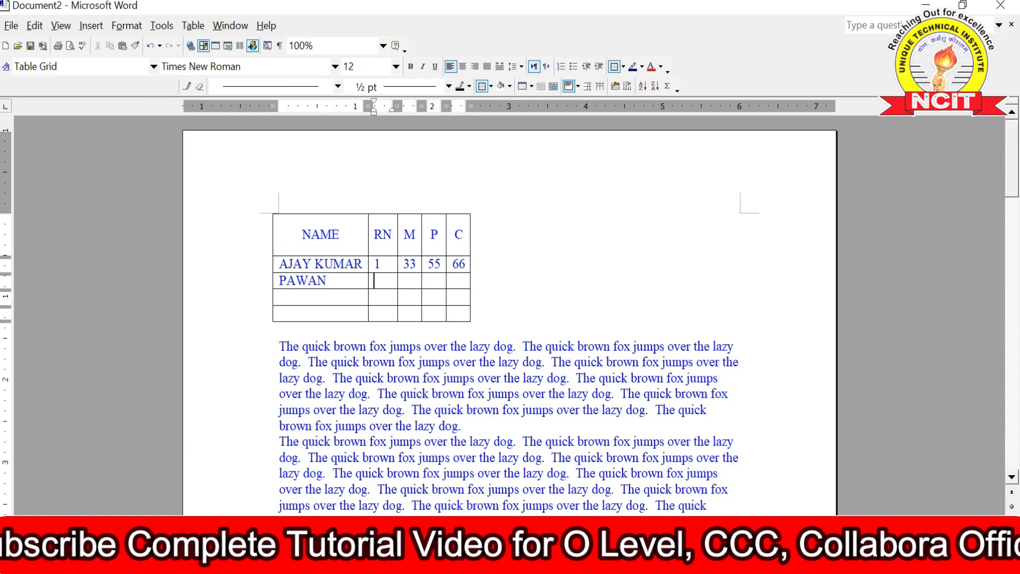
type("2")
key("Tab")
type("55")
key("Tab")
type("66")
key("Tab")
type("44")
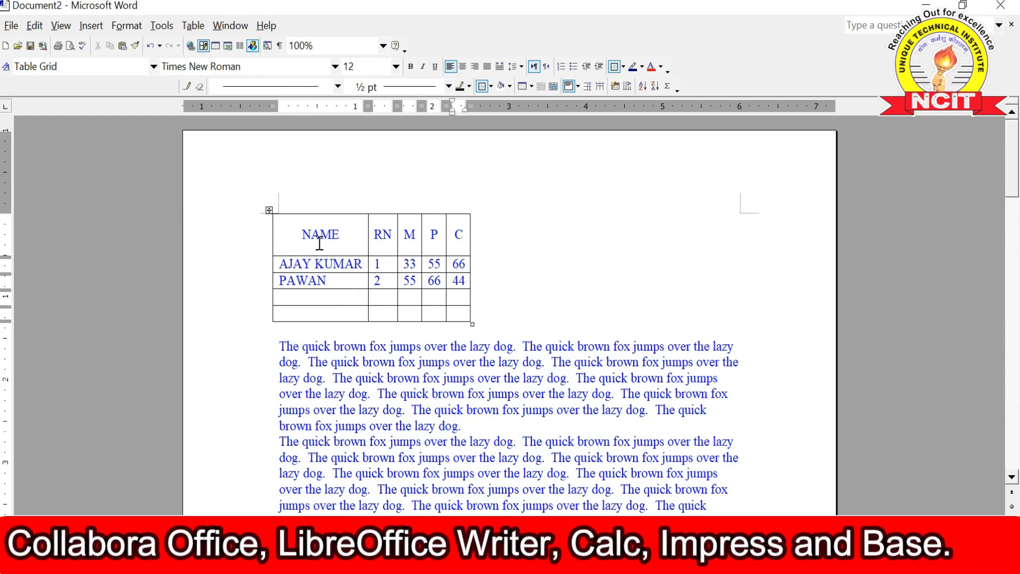
Select the entire table and set its alignment on the page to Center in the table properties
left_click(267, 211)
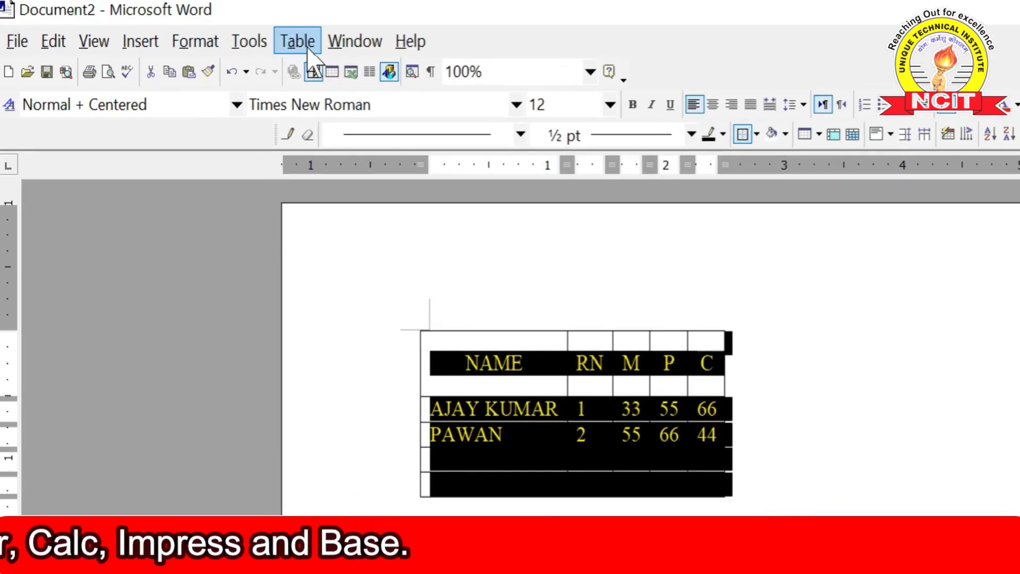
left_click(307, 46)
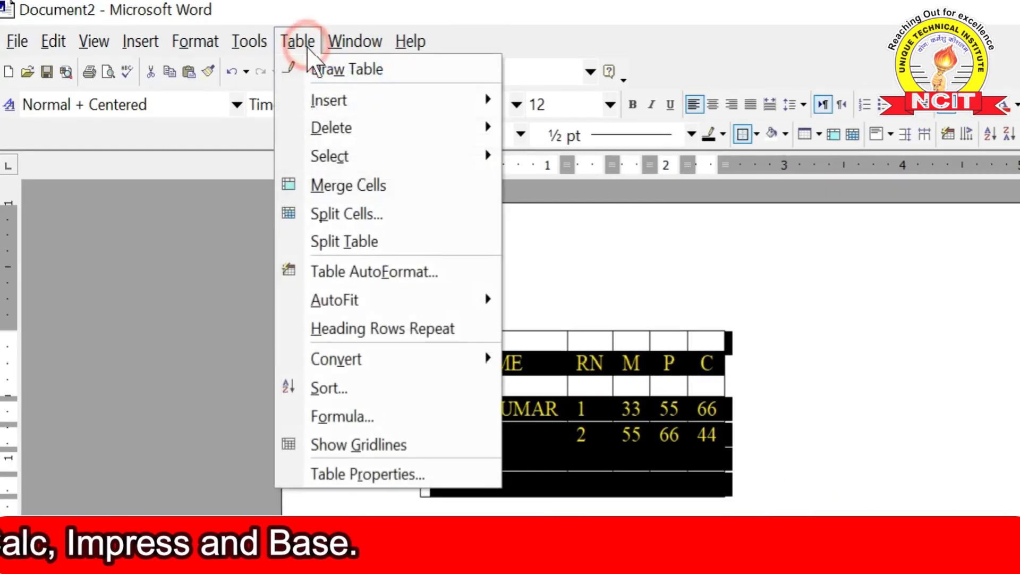
left_click(394, 470)
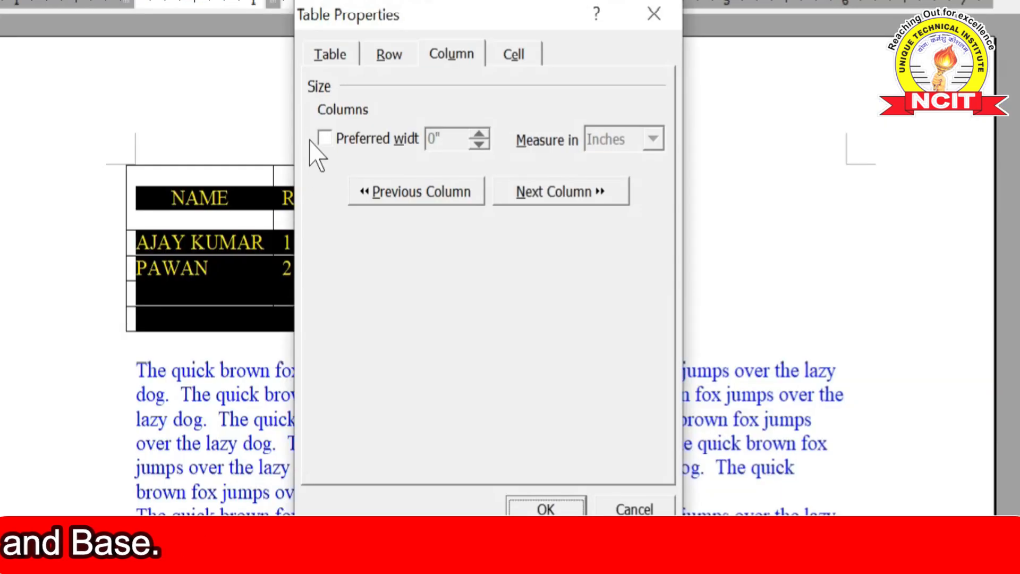
left_click(320, 58)
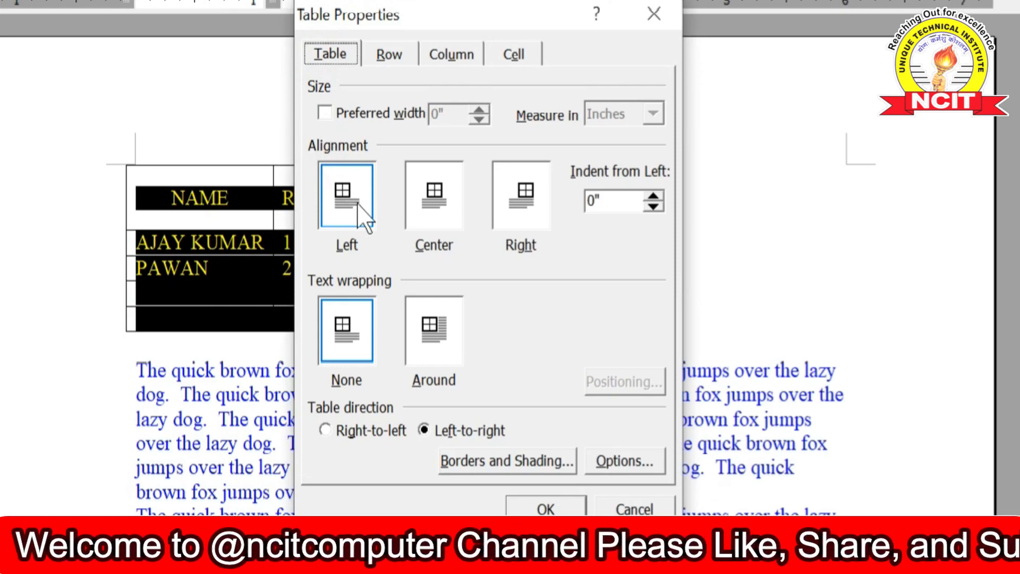
left_click(444, 208)
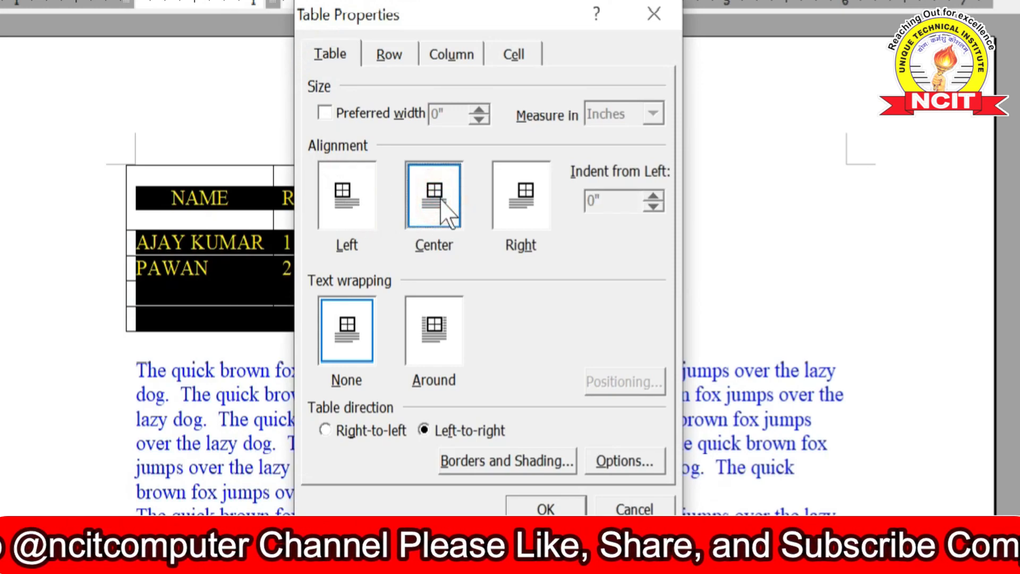
left_click_drag(446, 20, 902, 88)
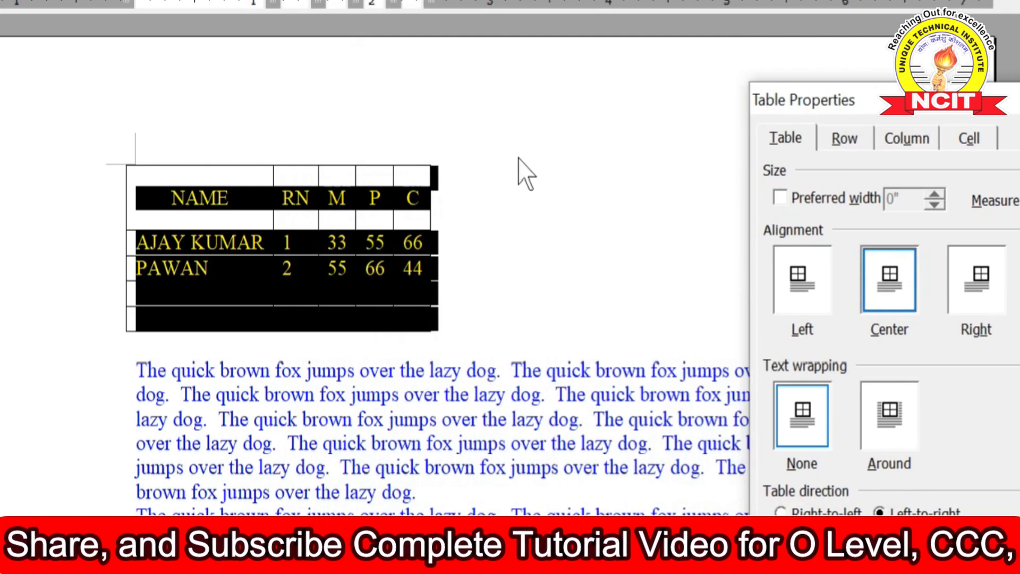
left_click_drag(918, 114, 828, 62)
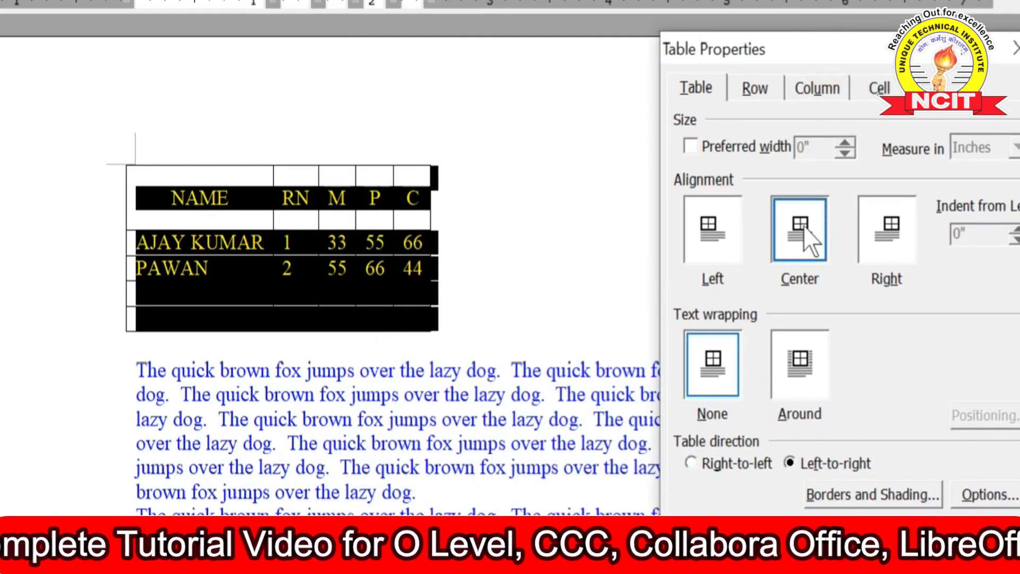
key("Return")
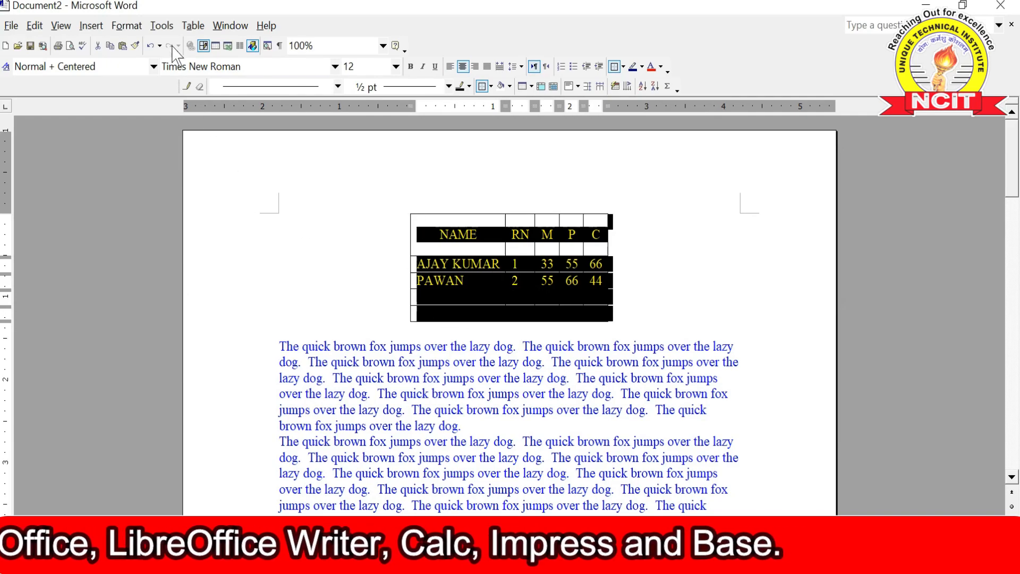
Set the selected table's alignment on the page to Right in the table properties
left_click(193, 25)
left_click(258, 302)
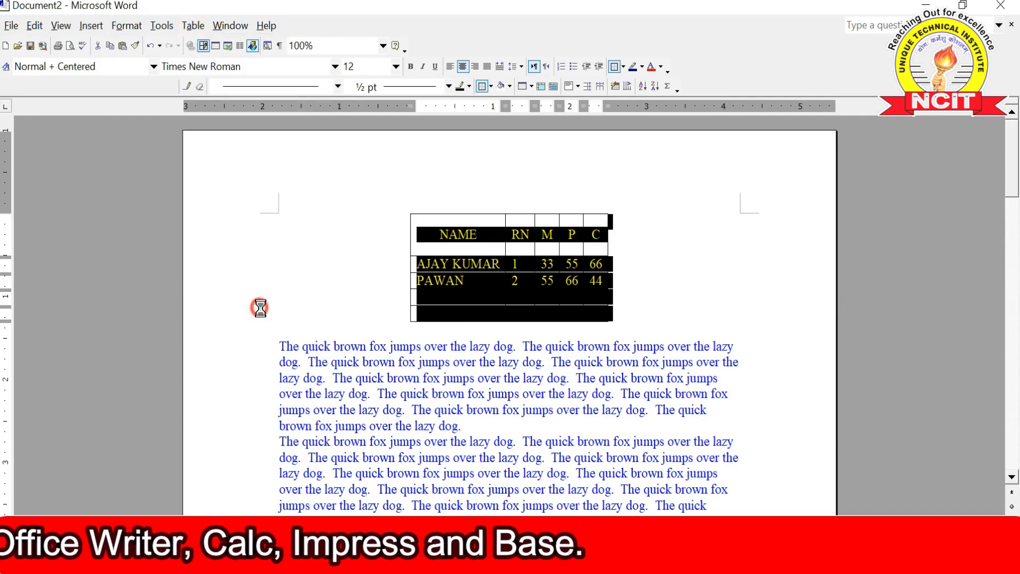
left_click(644, 164)
left_click(768, 249)
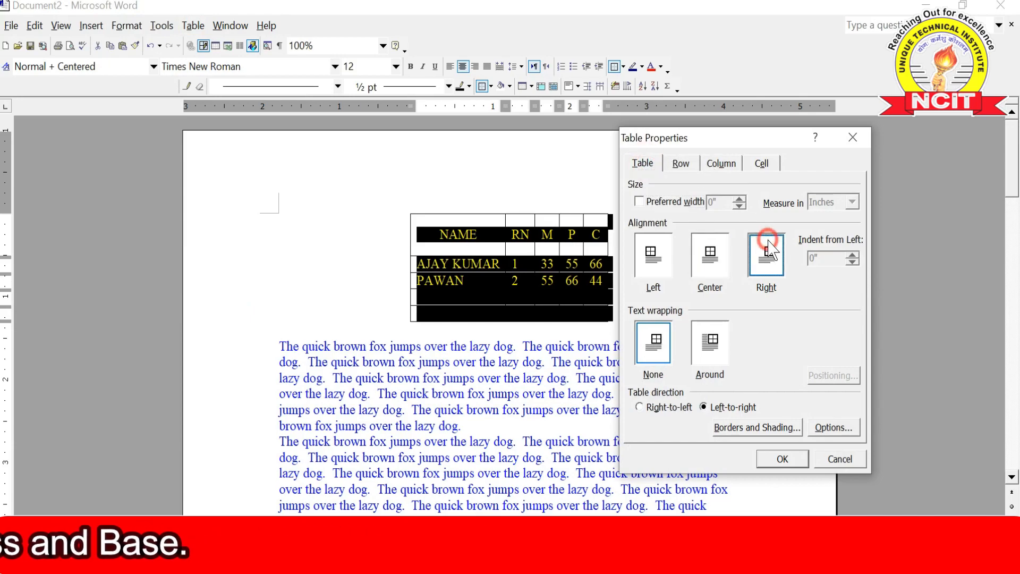
left_click(781, 459)
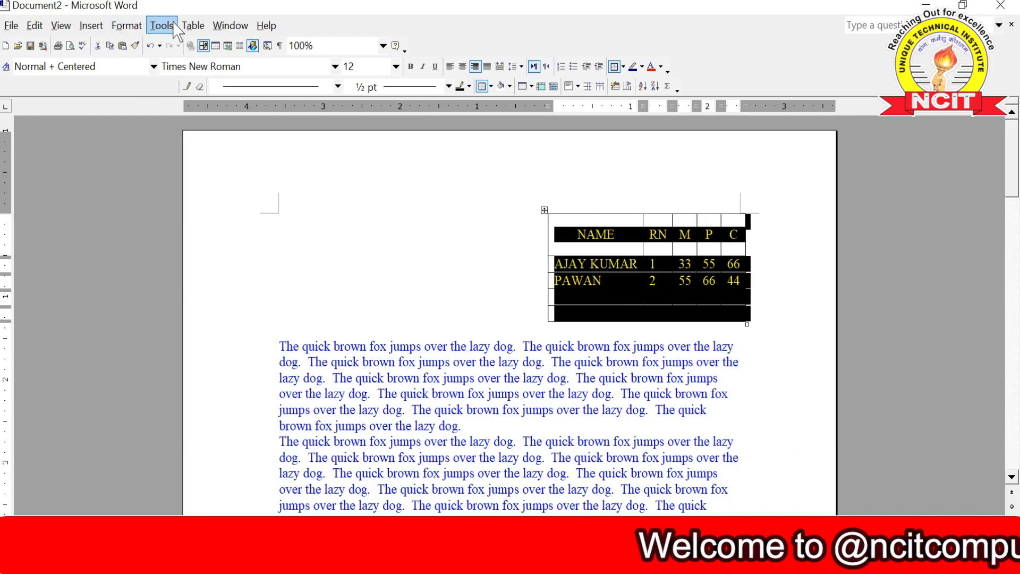
Set the table's text wrapping to Around and move the table down into the second sample paragraph
left_click(188, 27)
left_click(239, 307)
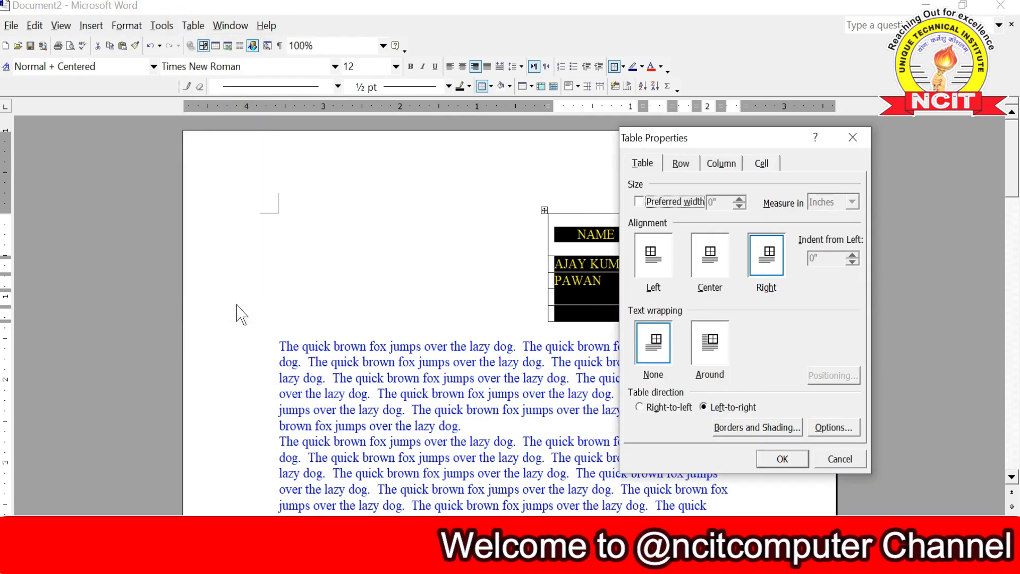
left_click_drag(683, 140, 543, 114)
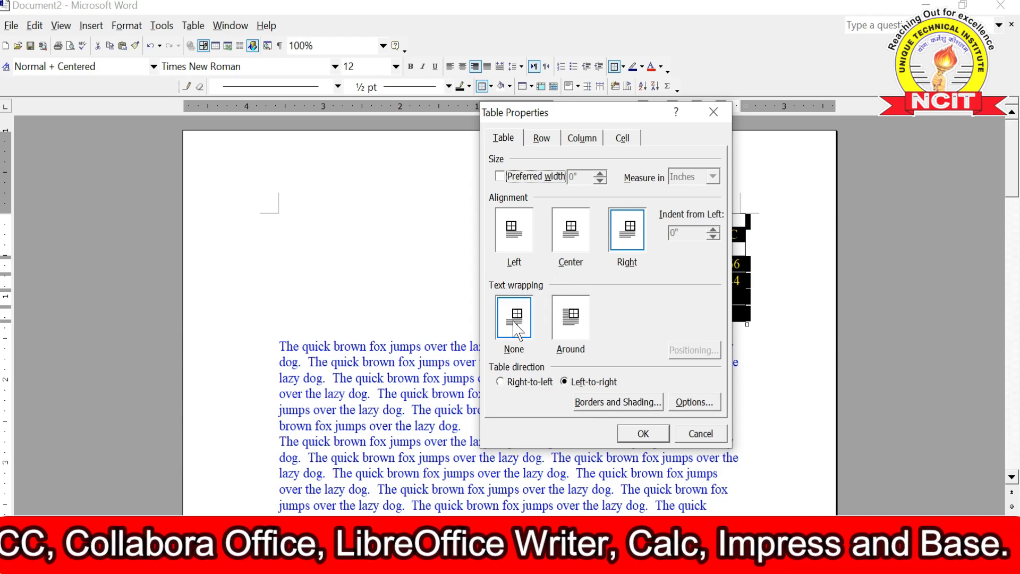
left_click(579, 327)
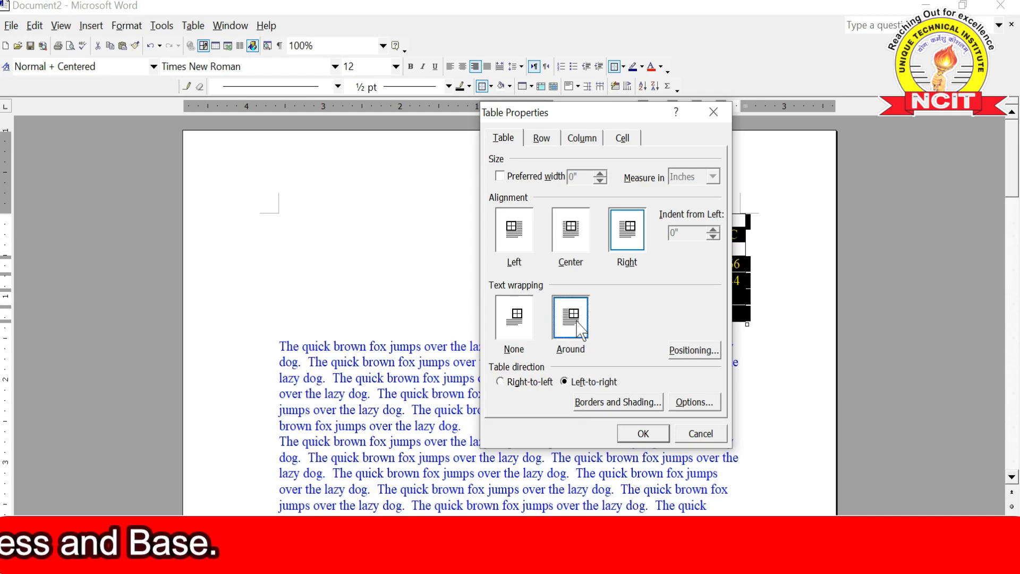
left_click(643, 433)
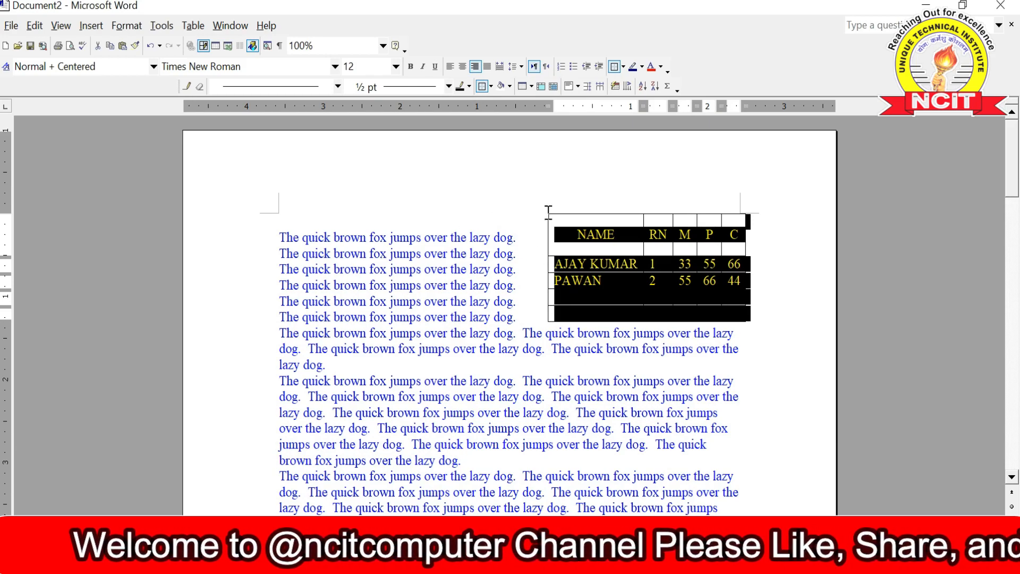
left_click_drag(542, 220, 550, 352)
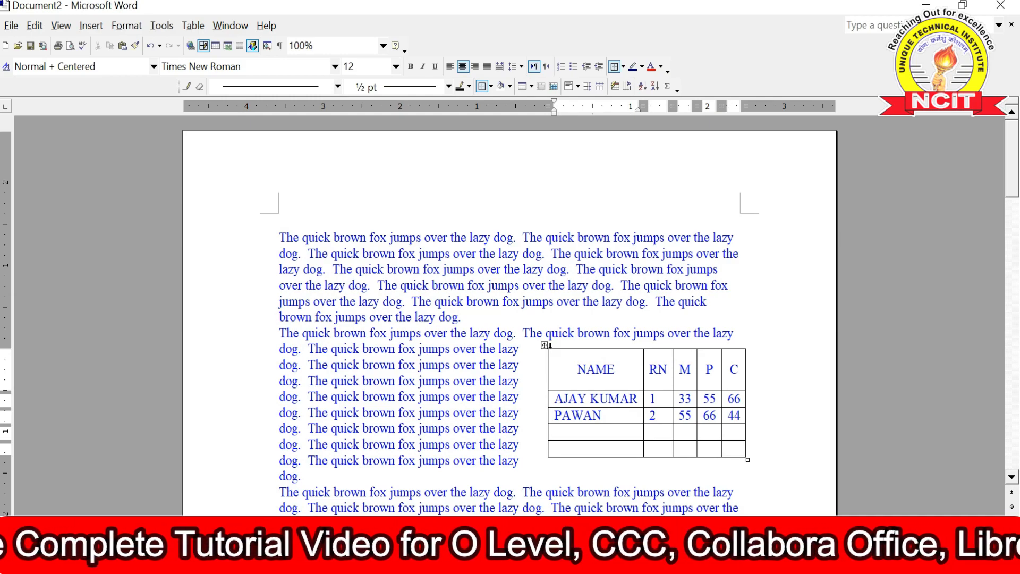
Select the whole wrapped table and set its alignment to Center in the table properties
left_click(545, 346)
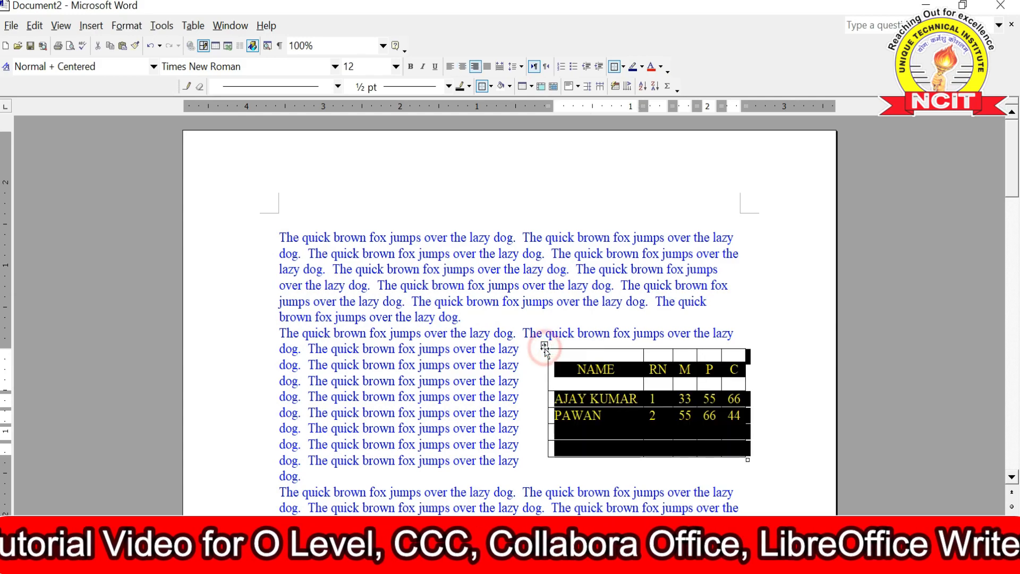
left_click(193, 25)
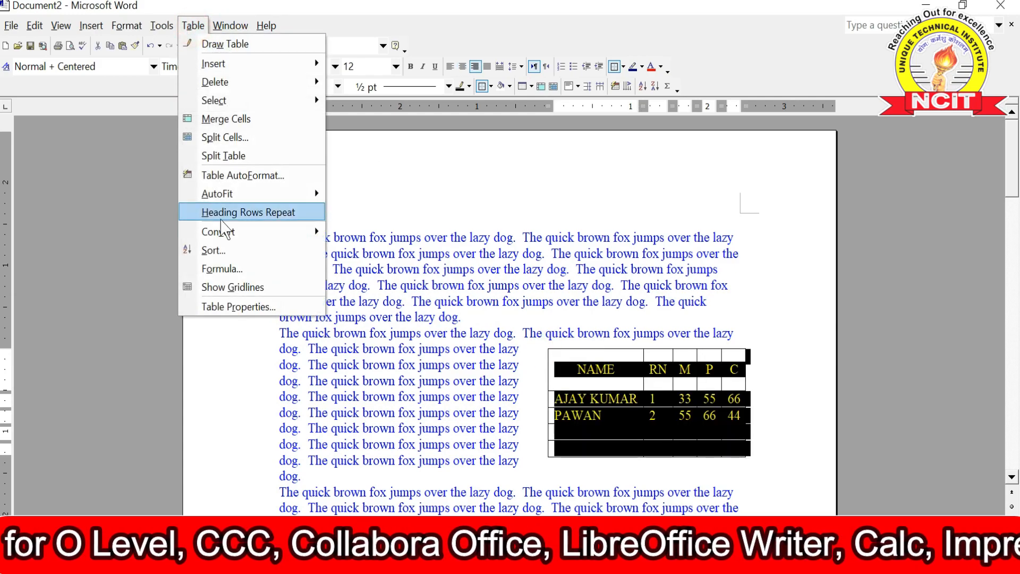
left_click(238, 307)
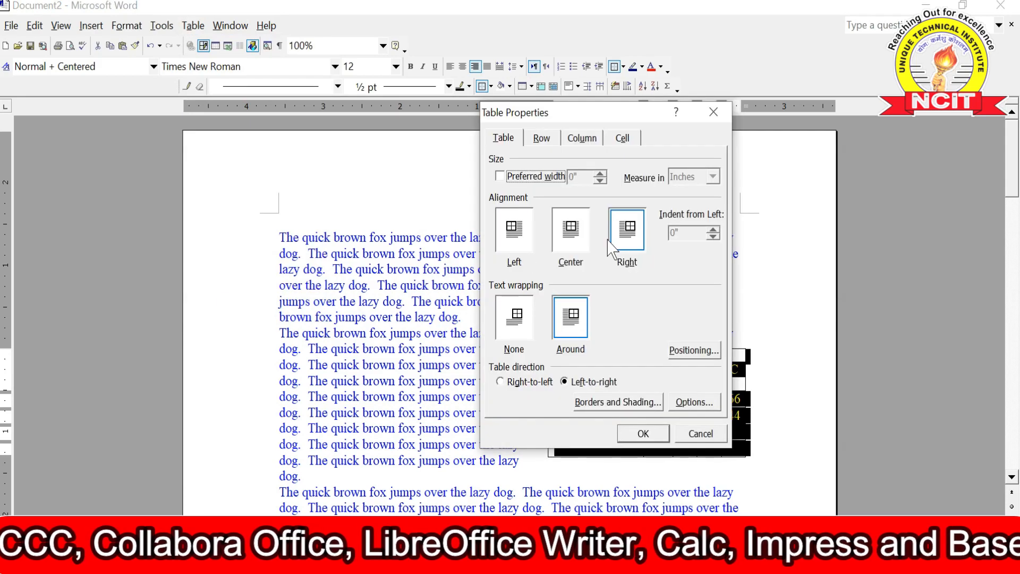
left_click(569, 234)
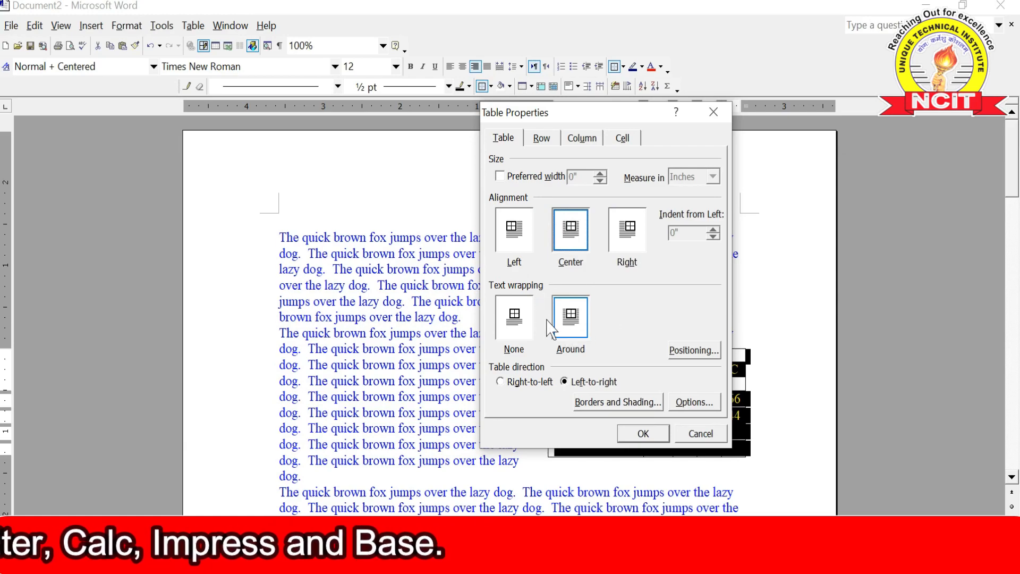
left_click(657, 432)
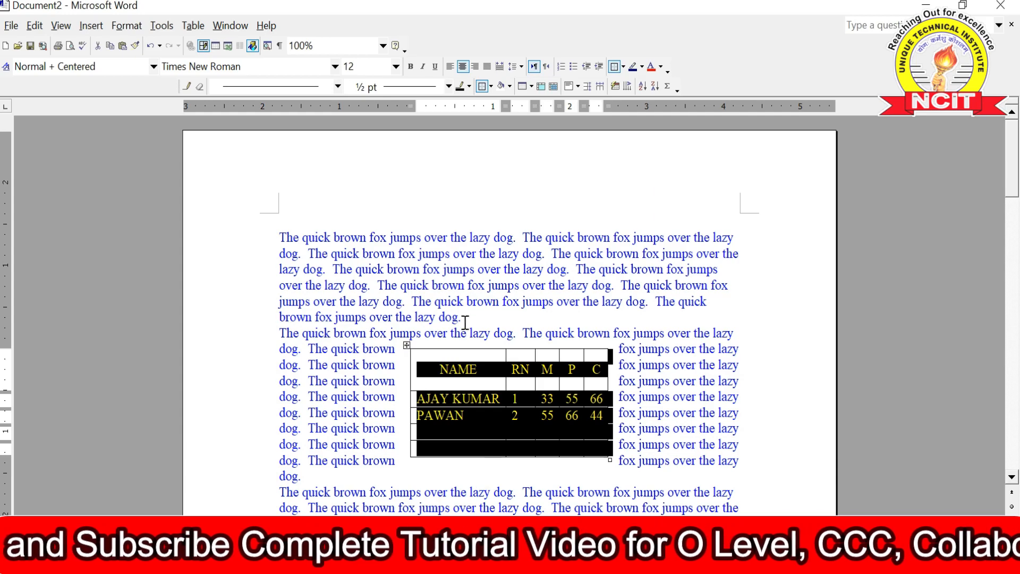
Open the table properties of the selected, centered table
left_click(193, 27)
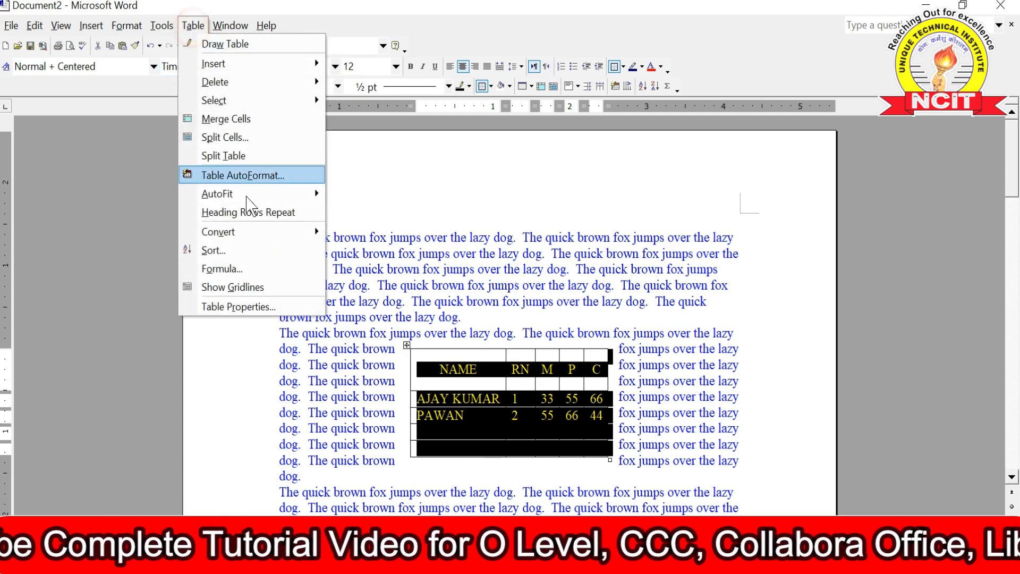
left_click(269, 307)
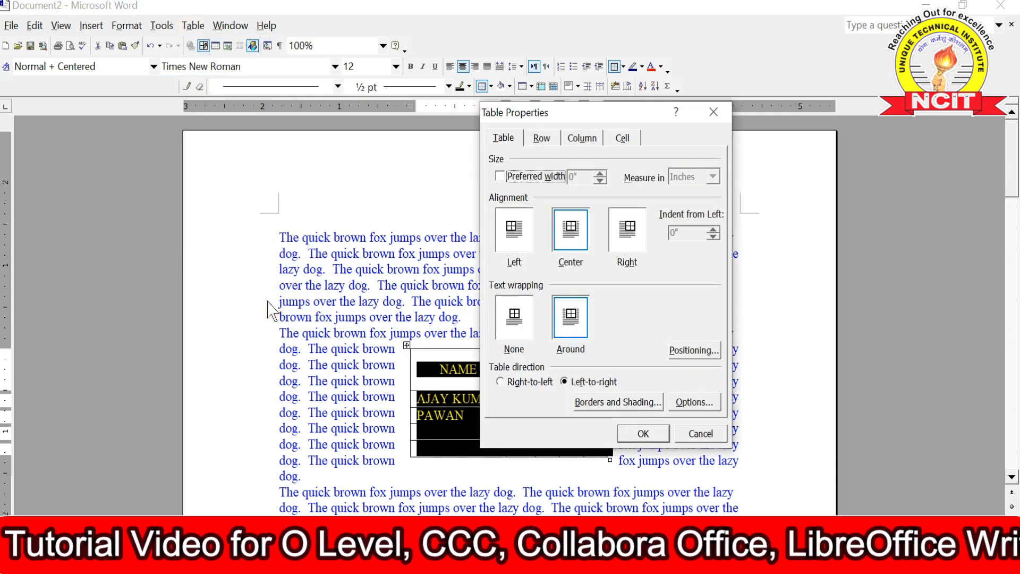